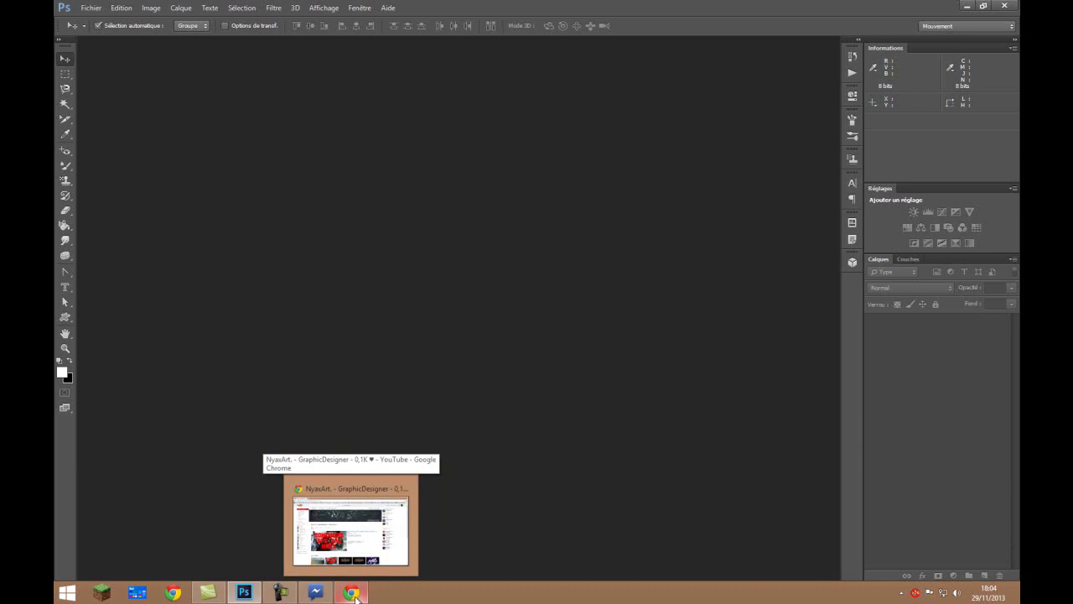
Step: Switch to Chrome, look over the NyaxArt YouTube channel page and its videos, and return to Photoshop
{"action": "left_click", "coordinate": [351, 593]}
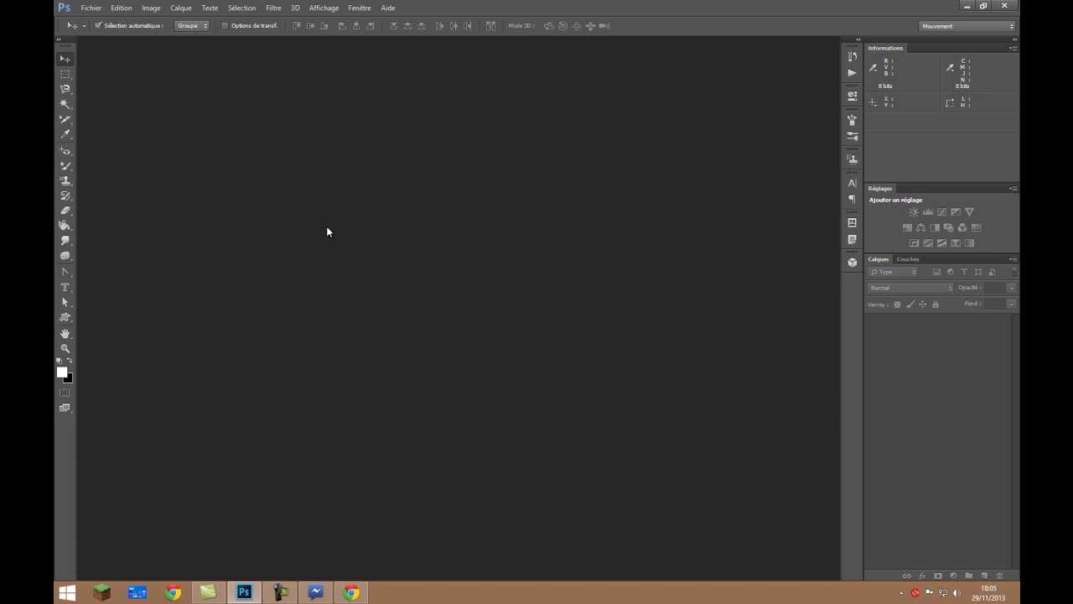
{"action": "left_click", "coordinate": [351, 592]}
{"action": "left_click_drag", "start_coordinate": [198, 102], "coordinate": [979, 243]}
{"action": "left_click", "coordinate": [992, 389]}
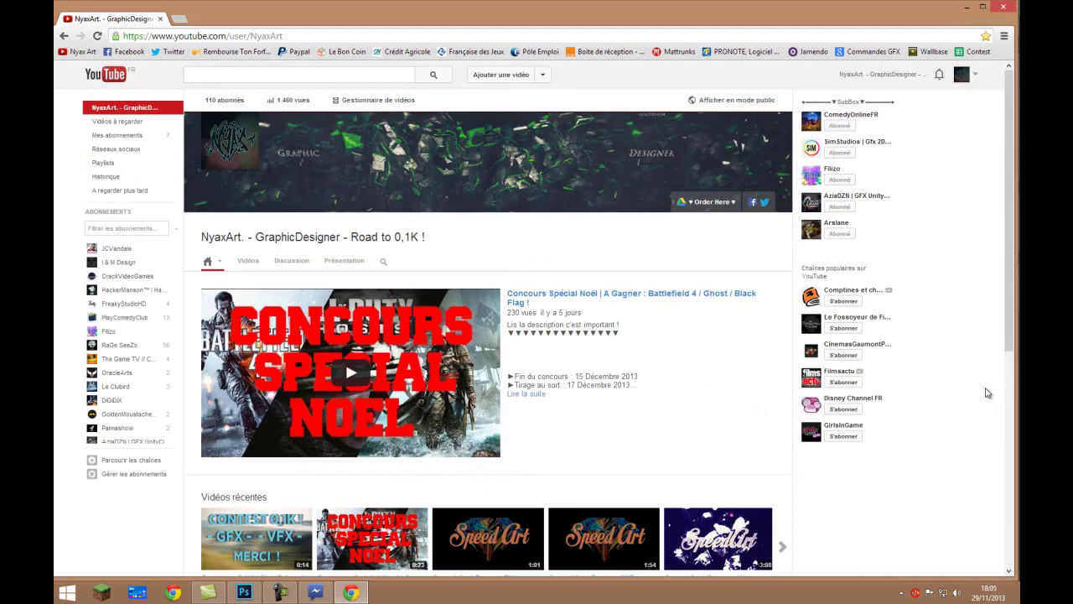
{"action": "left_click", "coordinate": [108, 110]}
{"action": "left_click_drag", "start_coordinate": [413, 13], "coordinate": [357, 1]}
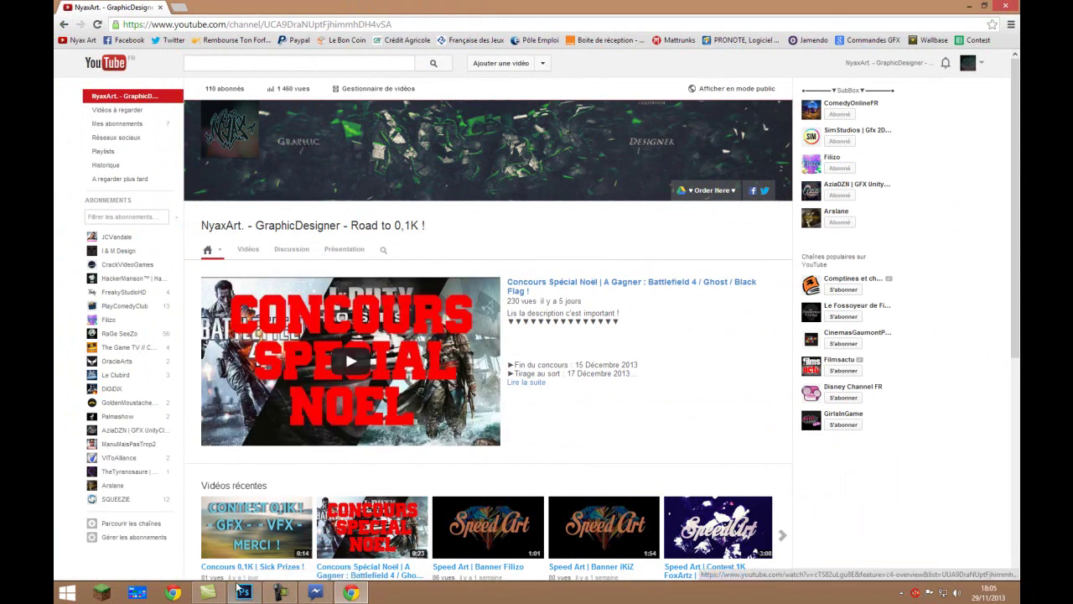
{"action": "scroll", "coordinate": [934, 372], "scroll_direction": "down", "scroll_amount": 3}
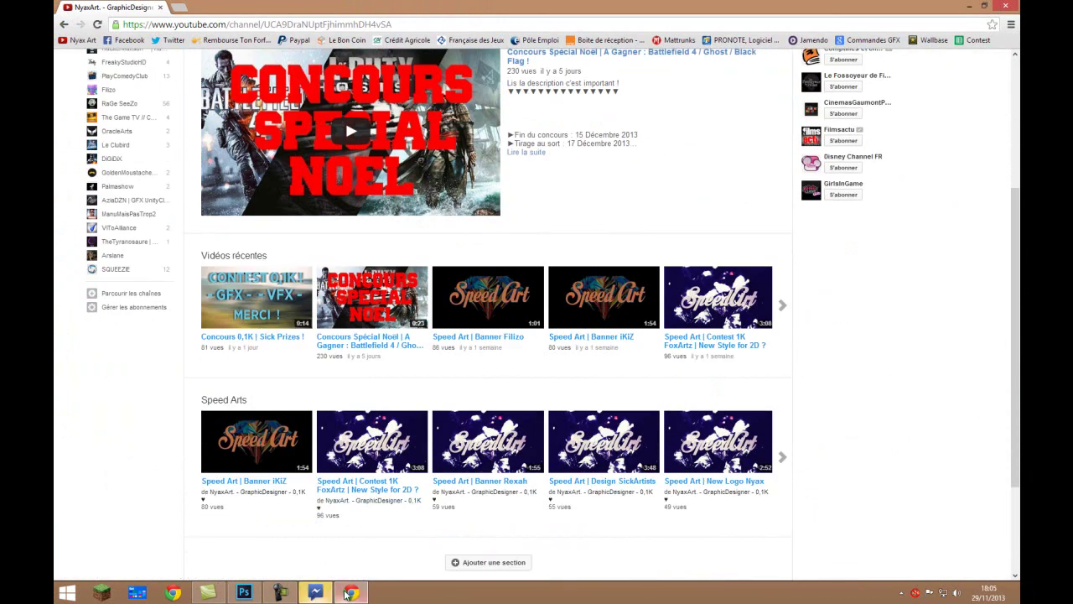
{"action": "scroll", "coordinate": [328, 521], "scroll_direction": "up", "scroll_amount": 3}
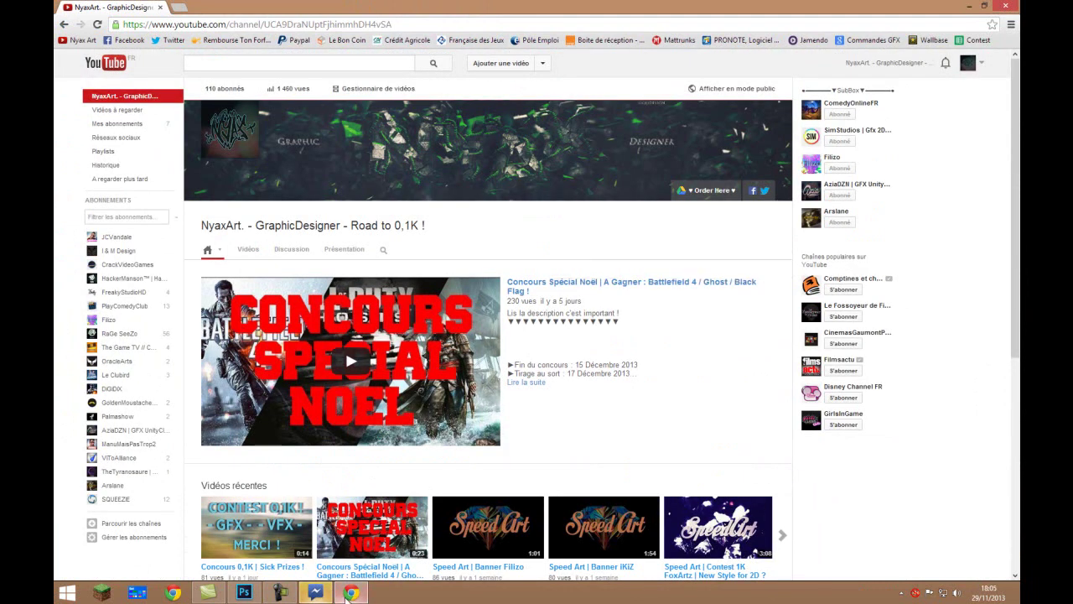
{"action": "left_click", "coordinate": [244, 592]}
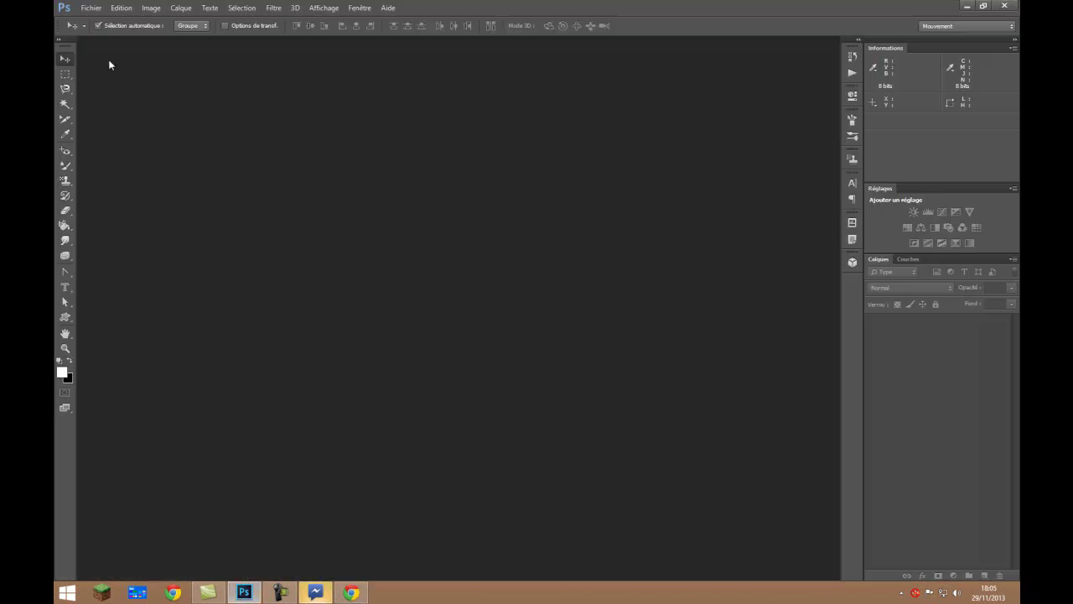
{"action": "left_click", "coordinate": [120, 7]}
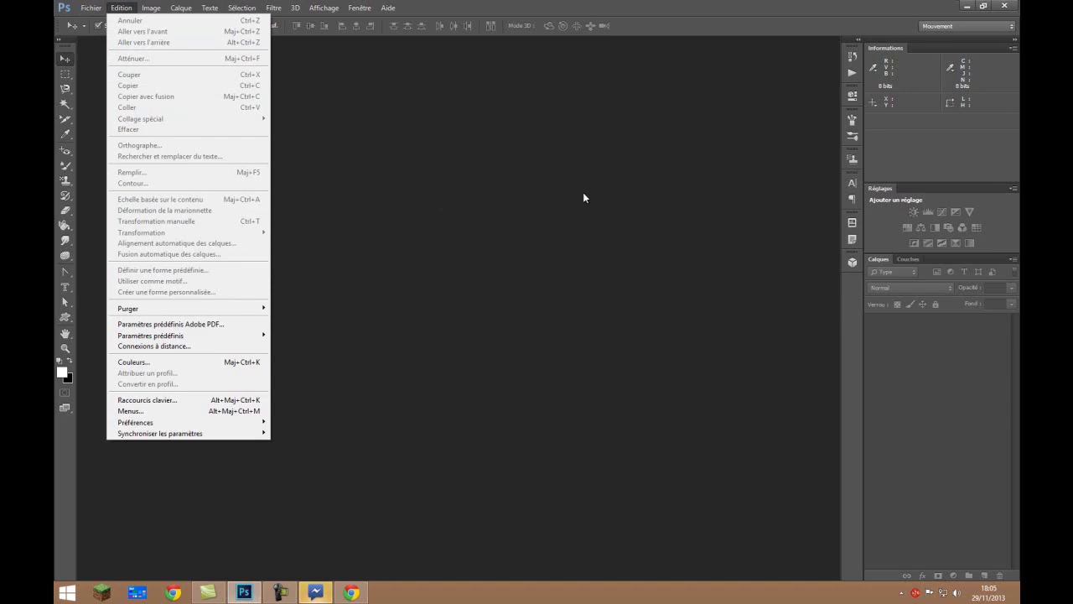
{"action": "left_click", "coordinate": [689, 195]}
{"action": "left_click", "coordinate": [88, 8]}
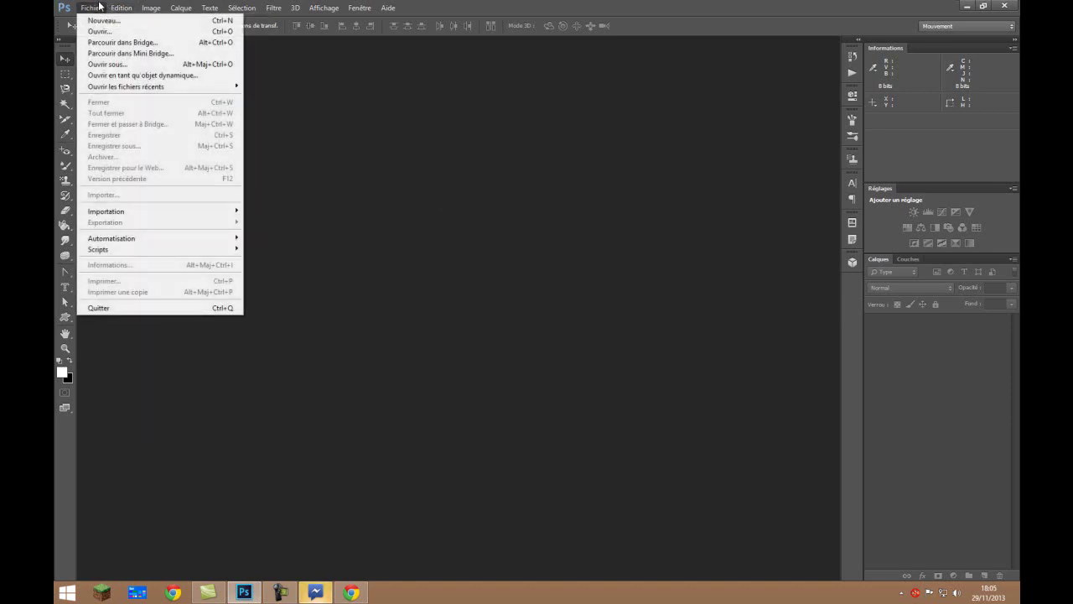
{"action": "left_click", "coordinate": [503, 171]}
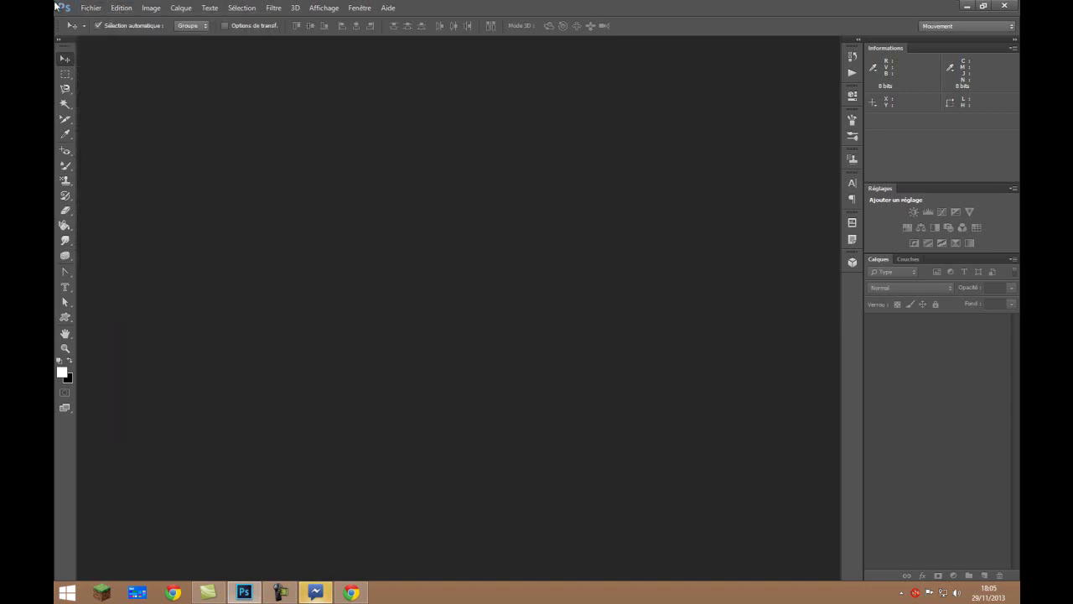
Step: Start a new document named BluBluBlu, 1280 pixels wide and 720 pixels high
{"action": "left_click", "coordinate": [91, 8]}
{"action": "left_click", "coordinate": [104, 20]}
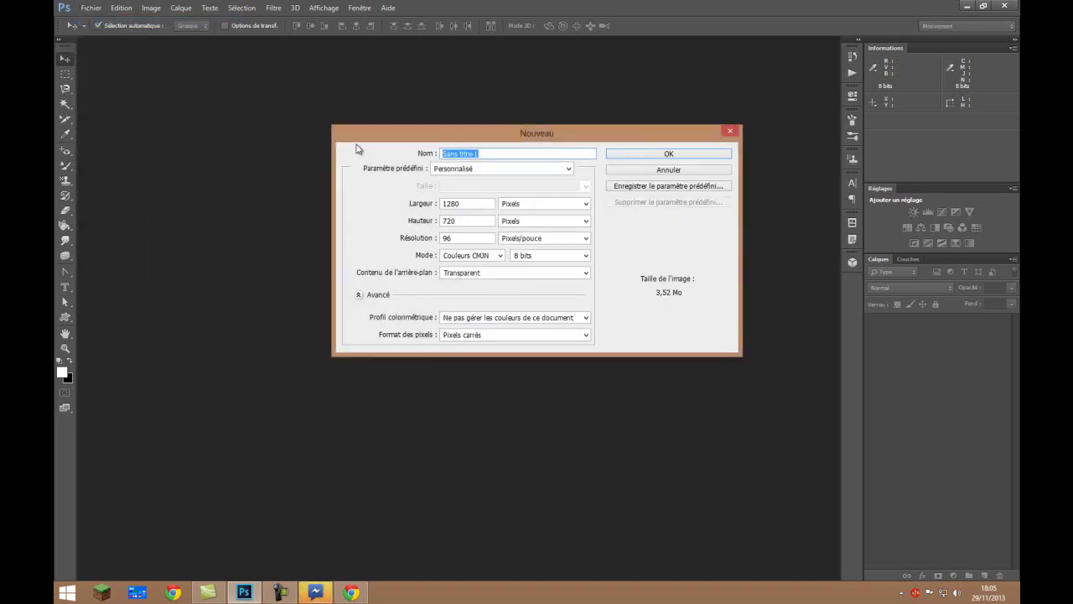
{"action": "type", "text": "BluBluBlu"}
{"action": "left_click", "coordinate": [473, 203]}
{"action": "key", "text": "ctrl+a"}
{"action": "left_click", "coordinate": [472, 241]}
{"action": "key", "text": "ctrl+a"}
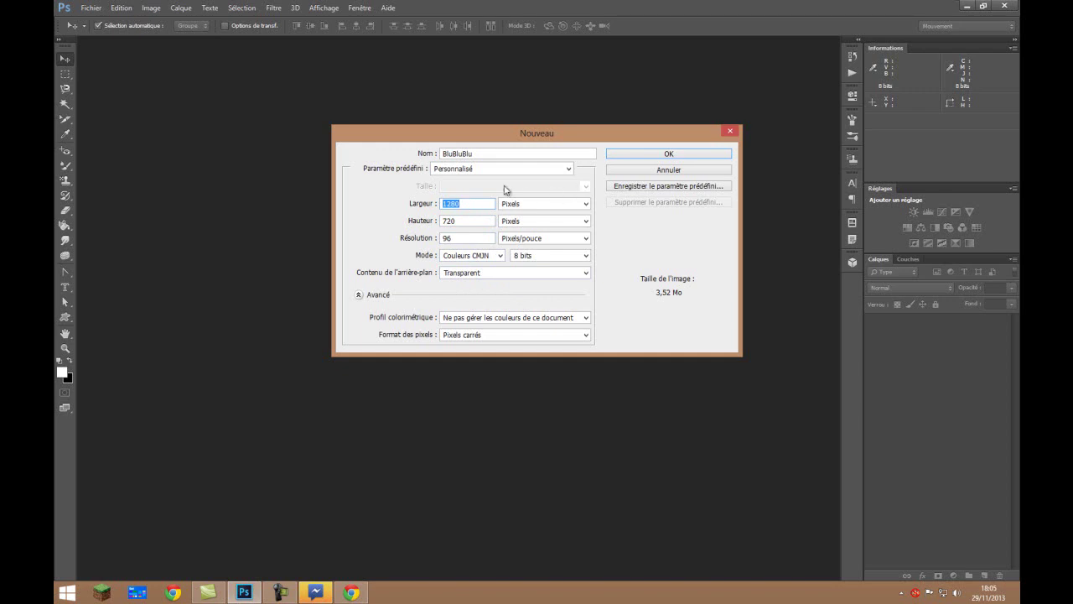
{"action": "left_click", "coordinate": [444, 222]}
{"action": "double_click", "coordinate": [441, 205]}
{"action": "double_click", "coordinate": [472, 217]}
Step: Choose pixels per inch as the resolution unit and 8-bit RGB as the colour mode, and create the document
{"action": "left_click", "coordinate": [570, 240]}
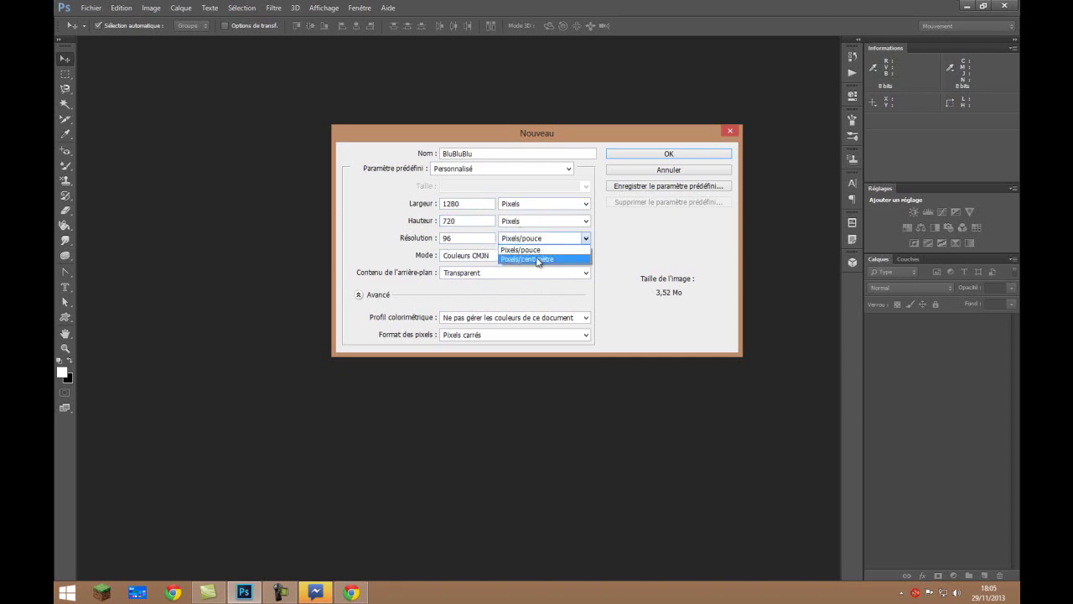
{"action": "left_click", "coordinate": [534, 250]}
{"action": "left_click", "coordinate": [500, 255]}
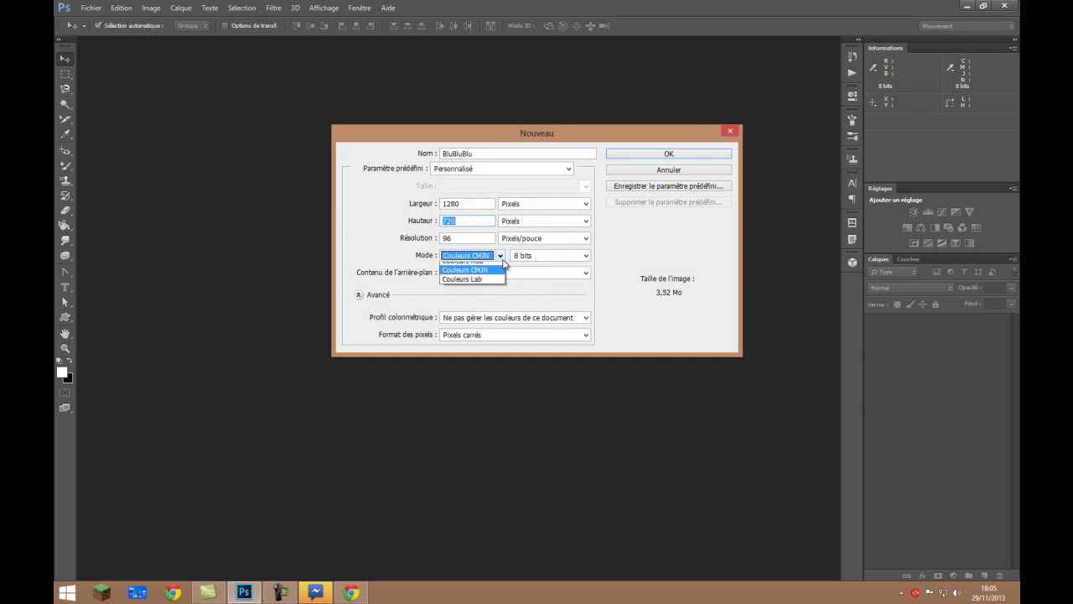
{"action": "left_click", "coordinate": [485, 286]}
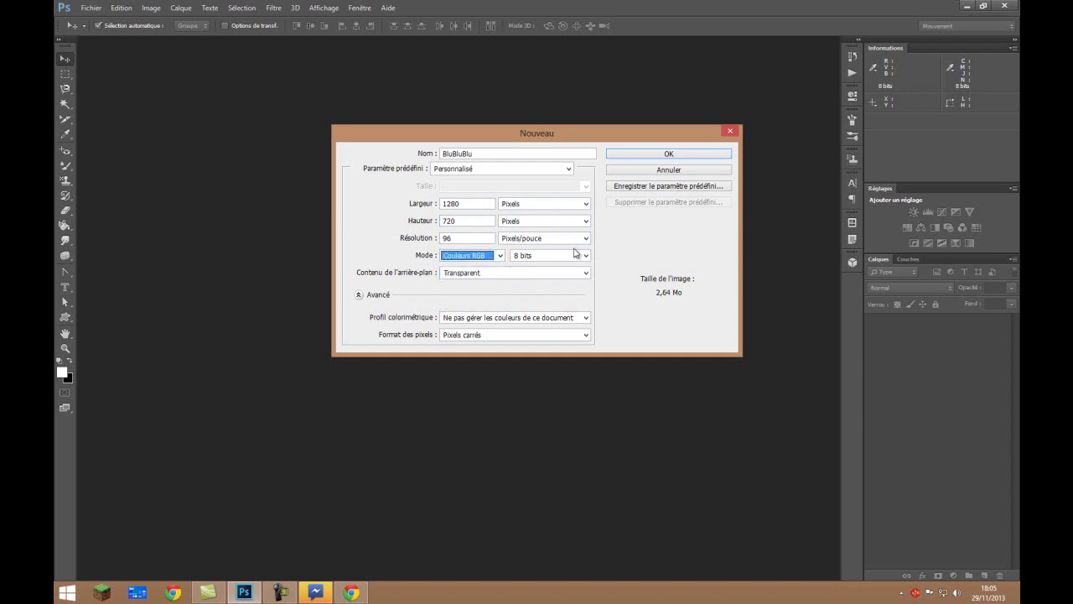
{"action": "left_click", "coordinate": [585, 255]}
{"action": "left_click", "coordinate": [568, 275]}
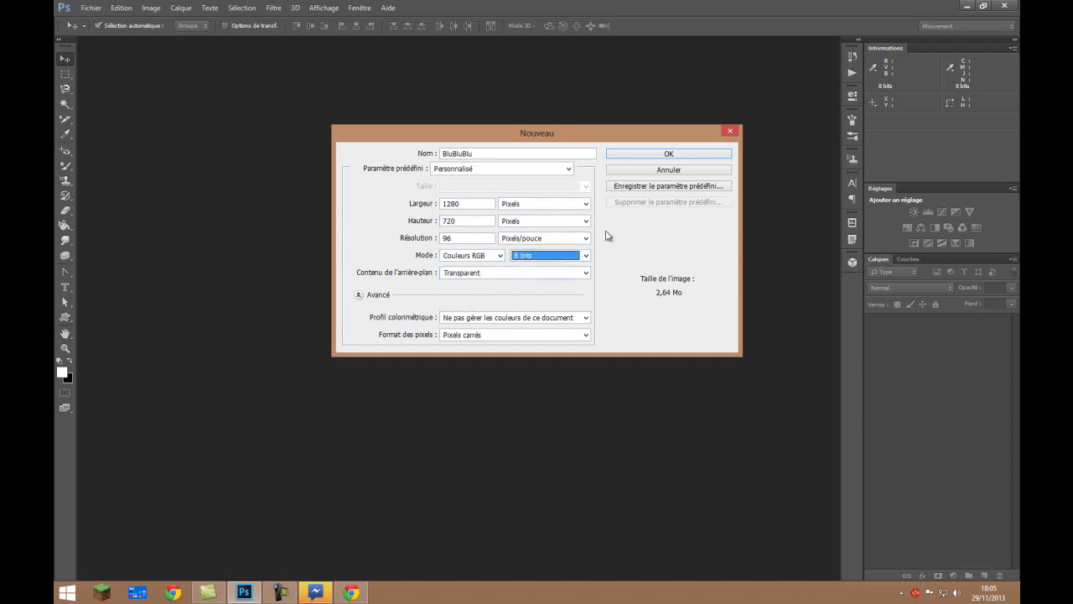
{"action": "left_click", "coordinate": [644, 157]}
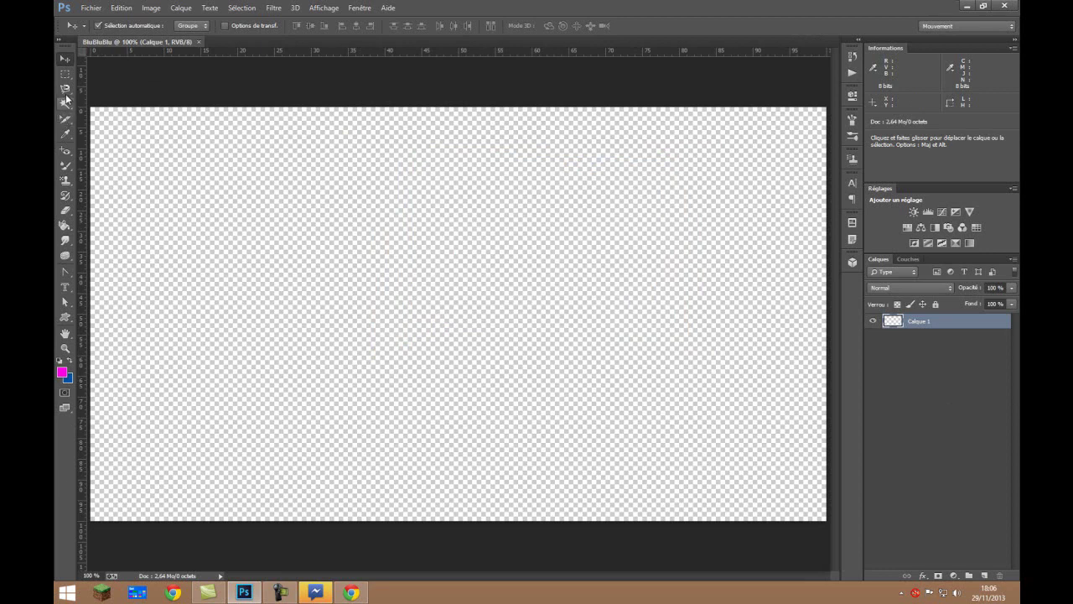
Step: Fill the empty layer with the magenta foreground colour using the Paint Bucket, and return to the Move tool
{"action": "left_click", "coordinate": [65, 224]}
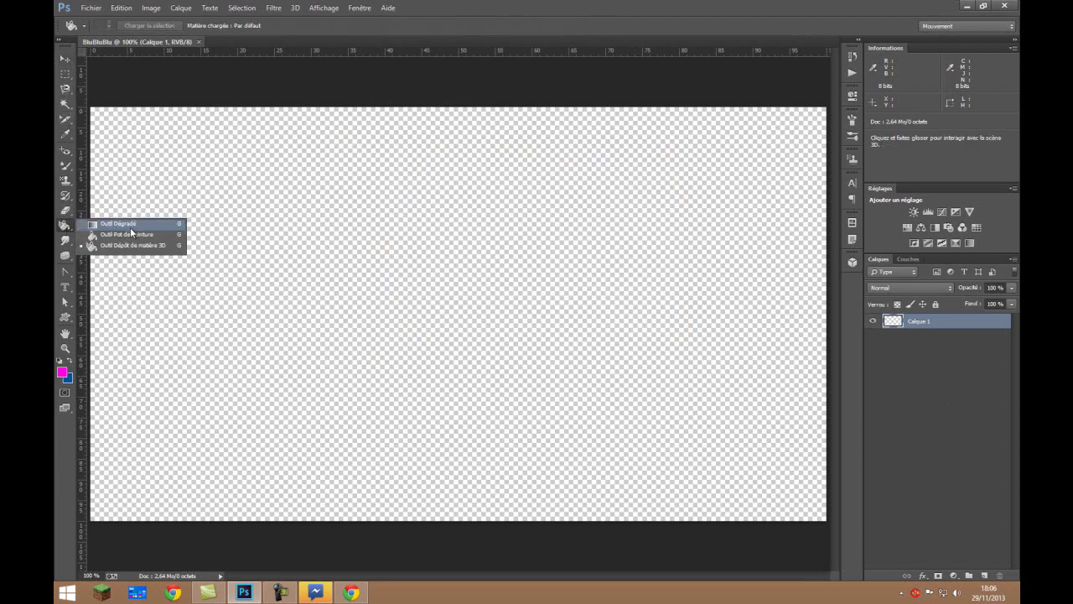
{"action": "left_click", "coordinate": [139, 238]}
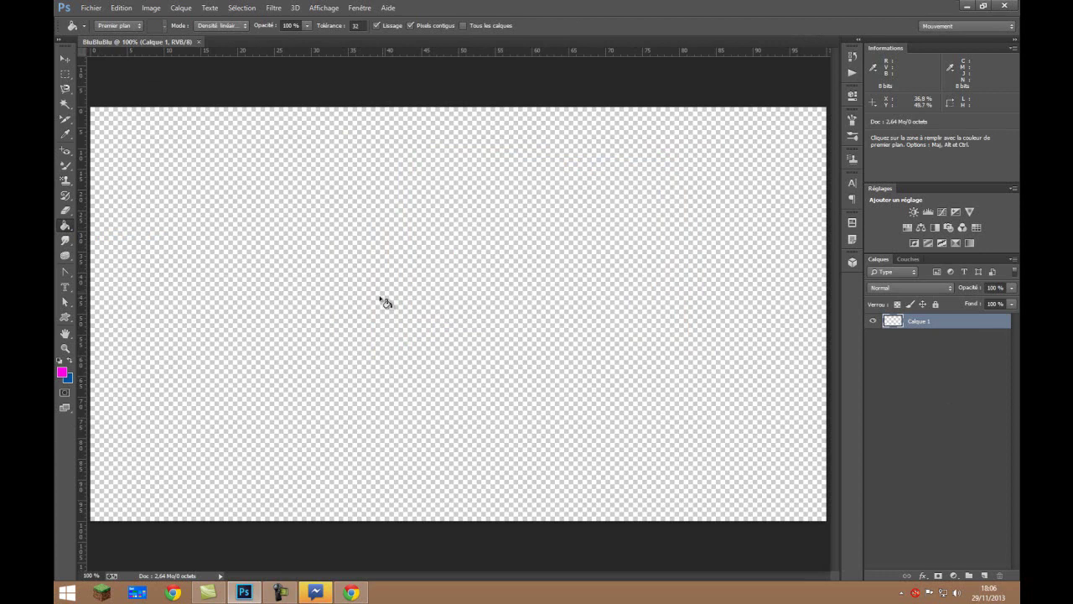
{"action": "left_click", "coordinate": [387, 265]}
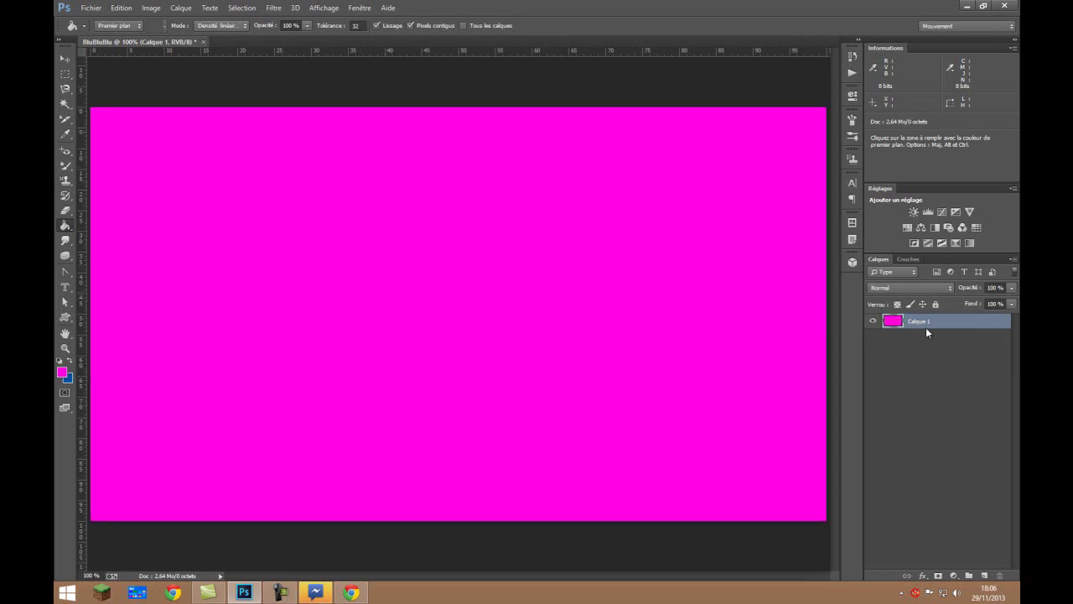
{"action": "left_click", "coordinate": [65, 58]}
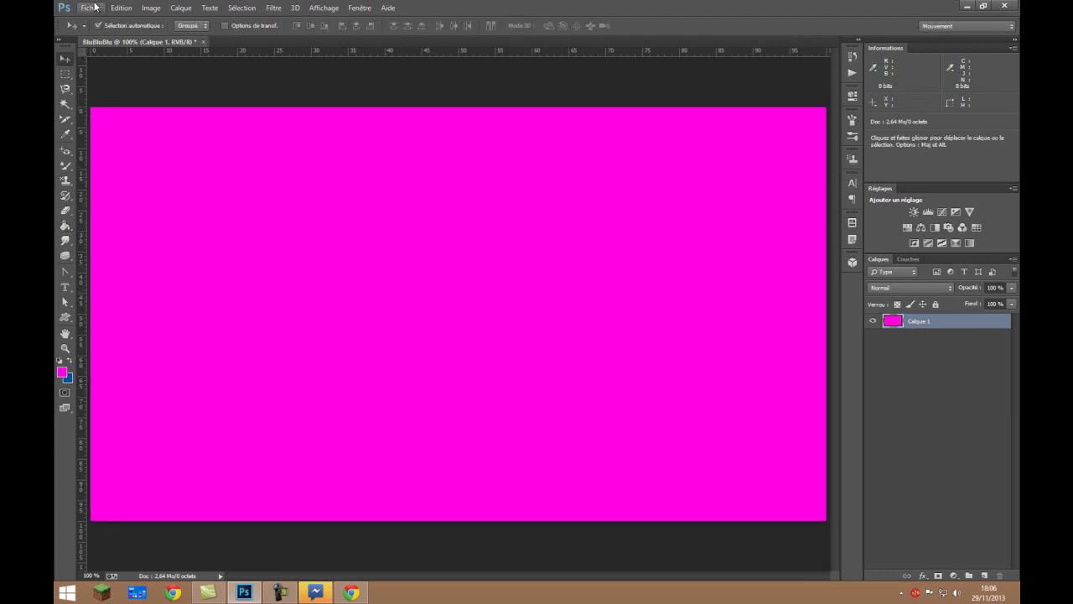
Step: Set the toolbox groups to their basic tools, such as Lasso, Crop, Blur and Pen, and return to the Move tool
{"action": "left_click_drag", "start_coordinate": [64, 88], "coordinate": [122, 91]}
{"action": "left_click_drag", "start_coordinate": [65, 118], "coordinate": [121, 120]}
{"action": "mouse_move", "coordinate": [66, 150]}
{"action": "left_mouse_down"}
{"action": "mouse_move", "coordinate": [156, 159]}
{"action": "mouse_move", "coordinate": [152, 150]}
{"action": "left_mouse_up"}
{"action": "mouse_move", "coordinate": [94, 170]}
{"action": "left_mouse_down"}
{"action": "mouse_move", "coordinate": [120, 180]}
{"action": "mouse_move", "coordinate": [65, 195]}
{"action": "mouse_move", "coordinate": [83, 188]}
{"action": "left_mouse_up"}
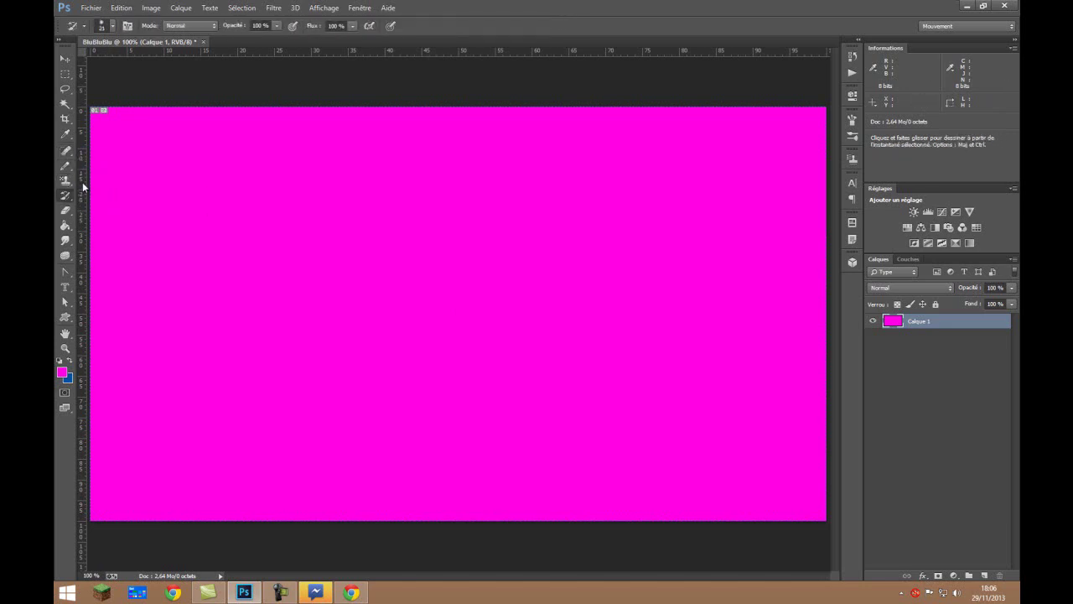
{"action": "left_click", "coordinate": [67, 226]}
{"action": "mouse_move", "coordinate": [66, 241]}
{"action": "left_mouse_down"}
{"action": "mouse_move", "coordinate": [95, 239]}
{"action": "mouse_move", "coordinate": [65, 255]}
{"action": "mouse_move", "coordinate": [109, 252]}
{"action": "left_mouse_up"}
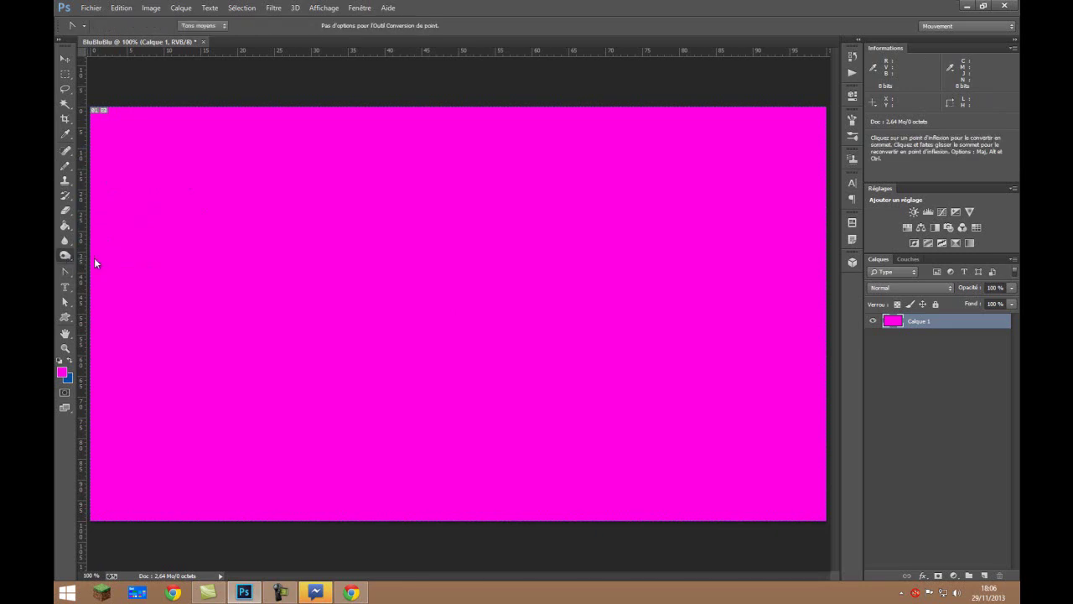
{"action": "left_click_drag", "start_coordinate": [66, 273], "coordinate": [130, 290]}
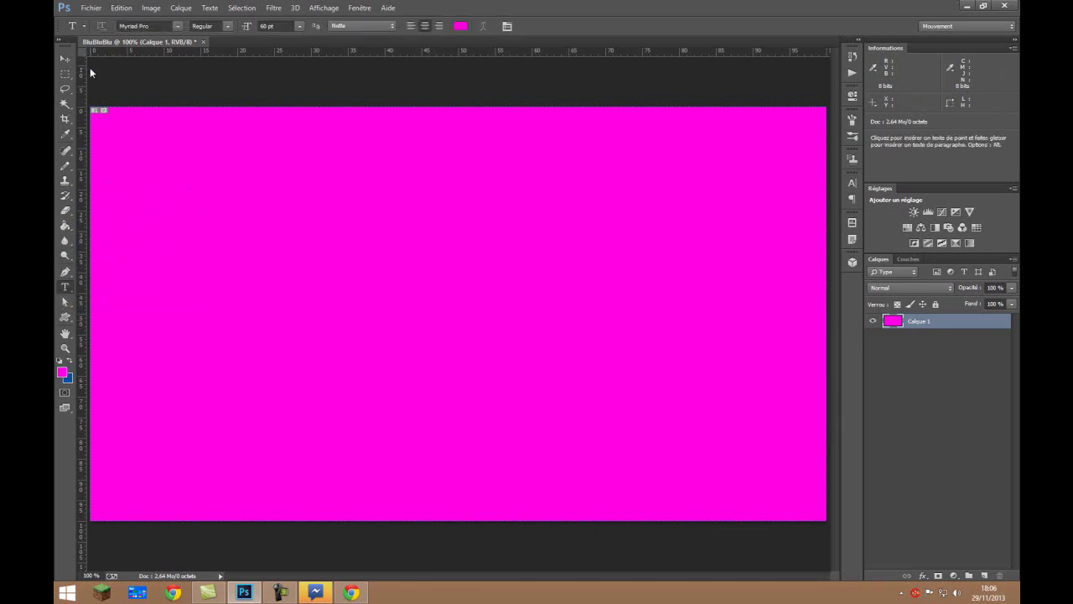
{"action": "left_click", "coordinate": [65, 59]}
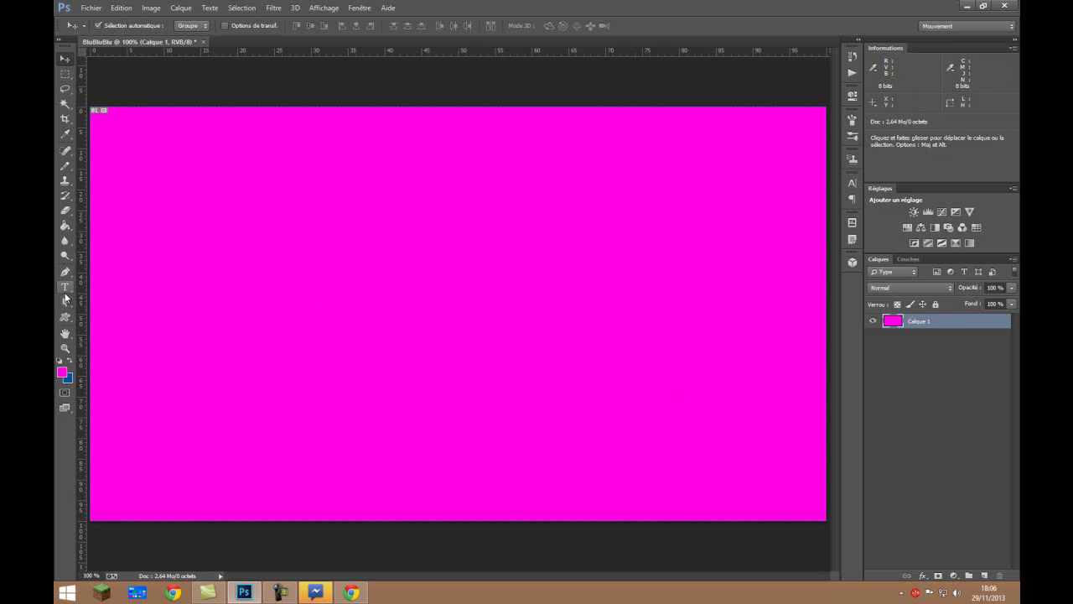
Step: Deselect the magenta layer and add a new empty layer above it
{"action": "mouse_move", "coordinate": [97, 112]}
{"action": "left_mouse_down"}
{"action": "mouse_move", "coordinate": [112, 126]}
{"action": "mouse_move", "coordinate": [96, 110]}
{"action": "left_mouse_up"}
{"action": "left_click", "coordinate": [920, 369]}
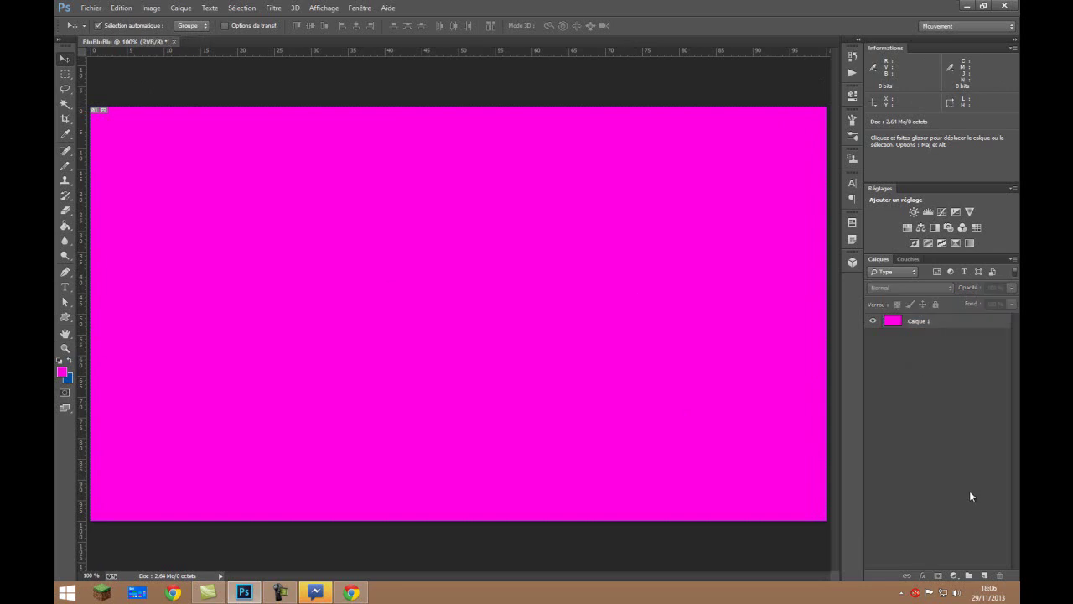
{"action": "left_click", "coordinate": [985, 575]}
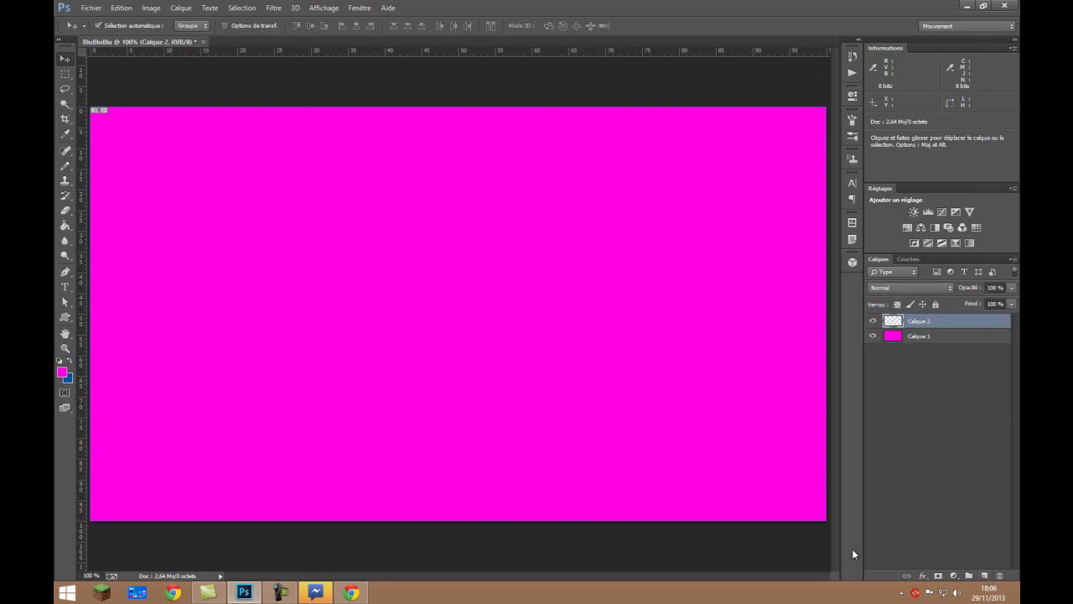
Step: Try placing the empty layer in a new layer group, and remove the group again
{"action": "left_click", "coordinate": [970, 576]}
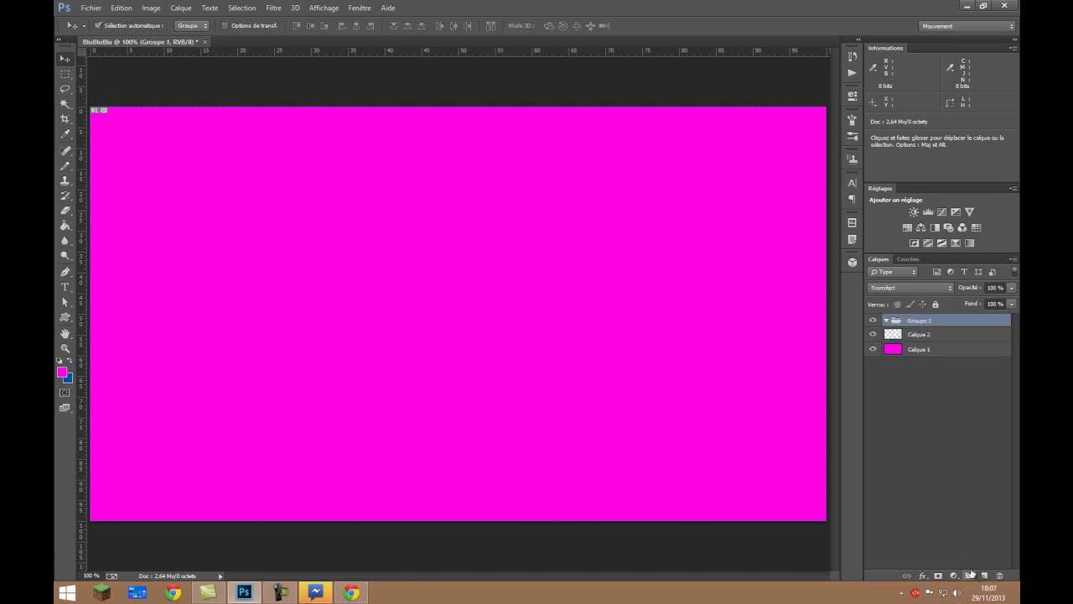
{"action": "mouse_move", "coordinate": [915, 333]}
{"action": "left_mouse_down"}
{"action": "mouse_move", "coordinate": [923, 335]}
{"action": "mouse_move", "coordinate": [910, 339]}
{"action": "mouse_move", "coordinate": [899, 307]}
{"action": "mouse_move", "coordinate": [923, 321]}
{"action": "left_mouse_up"}
{"action": "left_click", "coordinate": [927, 339]}
{"action": "key", "text": "Delete"}
{"action": "left_click", "coordinate": [925, 418]}
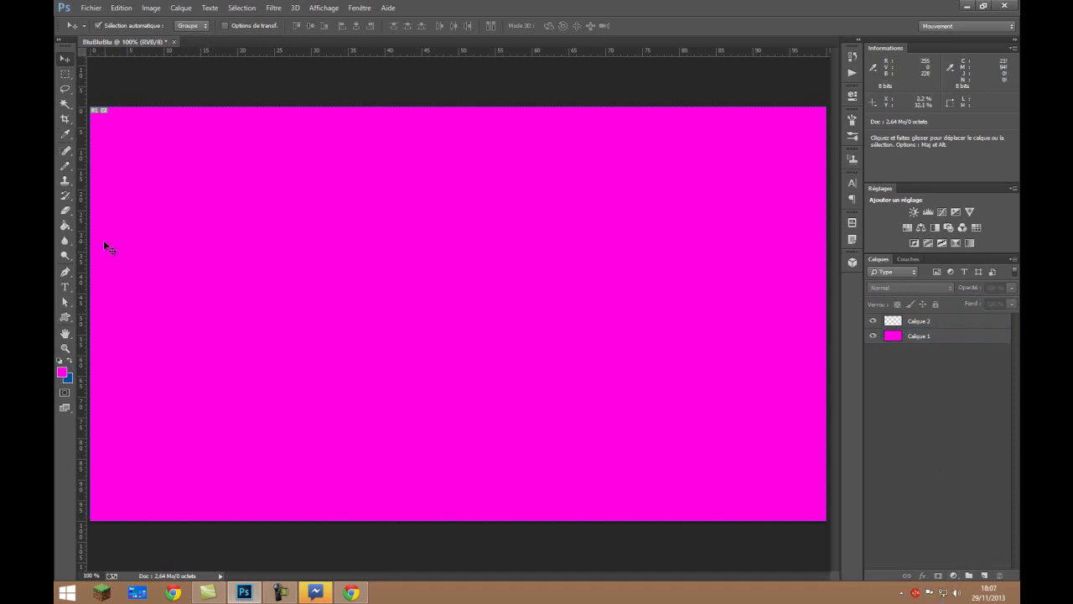
Step: Start a horizontal text in the upper-left area of the canvas and set the foreground colour to black, 000000
{"action": "left_click", "coordinate": [66, 288]}
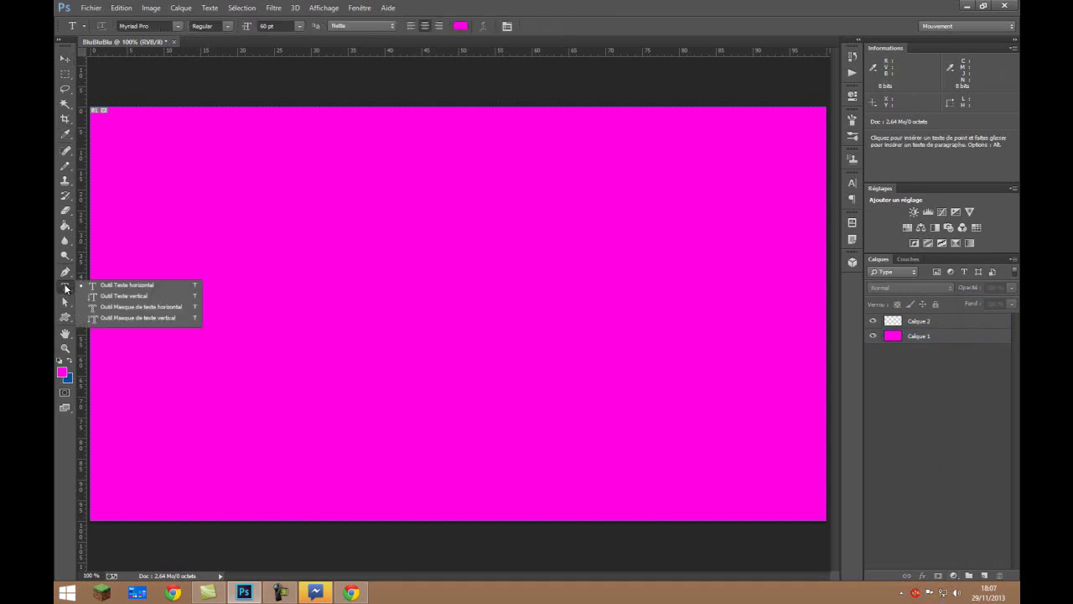
{"action": "left_click", "coordinate": [118, 285]}
{"action": "left_click", "coordinate": [167, 197]}
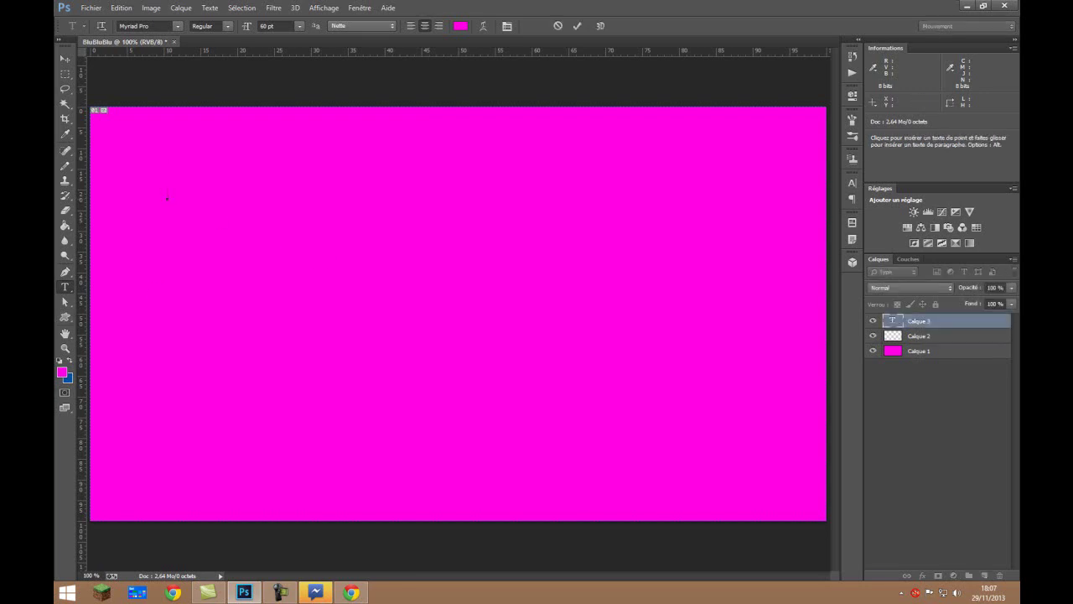
{"action": "left_click", "coordinate": [60, 372]}
{"action": "type", "text": "000000"}
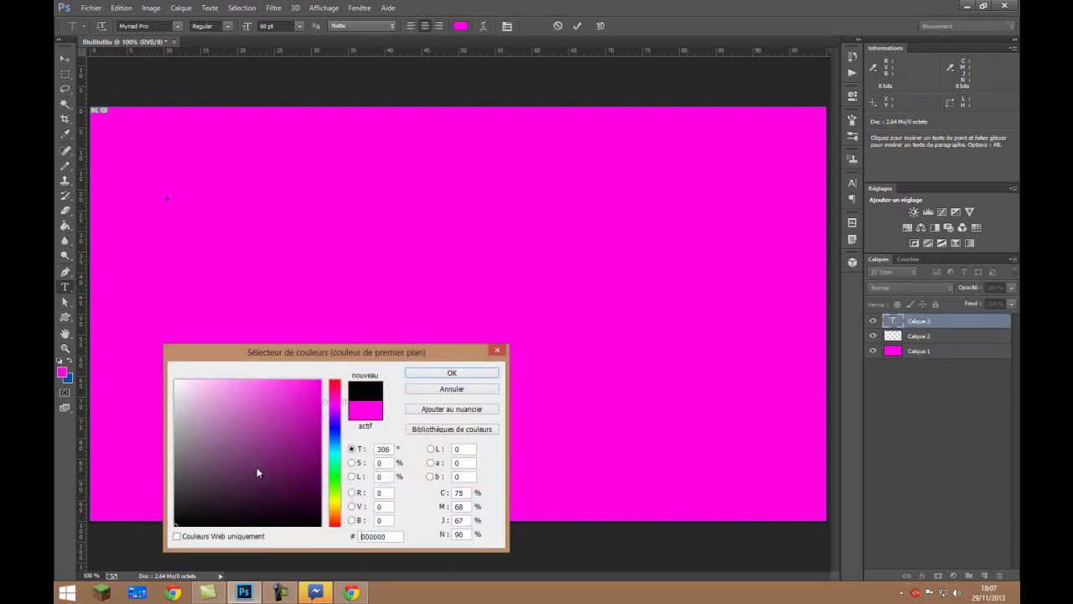
{"action": "left_click", "coordinate": [469, 366]}
Step: Enter the text "Merci pour les 100 abonnés <3" and move it so it lies fully within the upper canvas
{"action": "type", "text": "Merci po"}
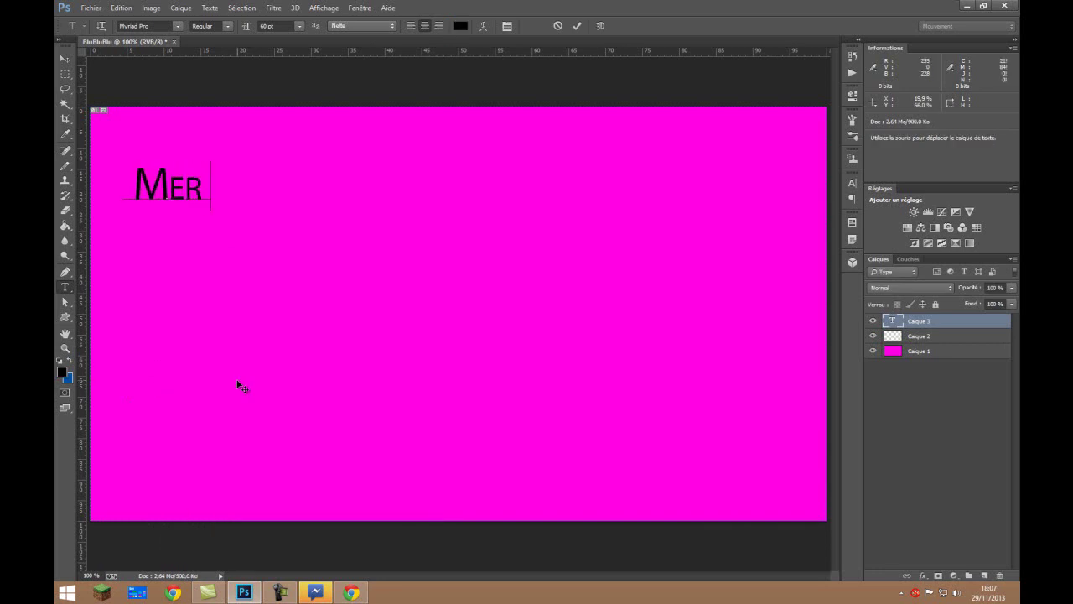
{"action": "type", "text": "ur les 100 A"}
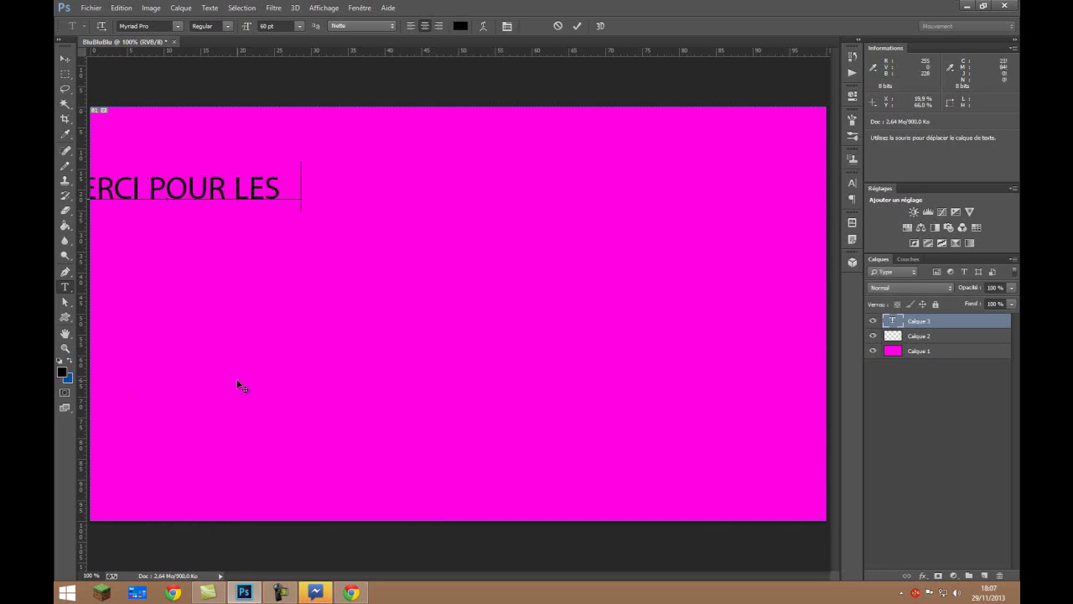
{"action": "type", "text": "bonn2"}
{"action": "key", "text": "BackSpace"}
{"action": "key", "text": "BackSpace"}
{"action": "key", "text": "BackSpace"}
{"action": "key", "text": "BackSpace"}
{"action": "key", "text": "BackSpace"}
{"action": "key", "text": "BackSpace"}
{"action": "type", "text": "A"}
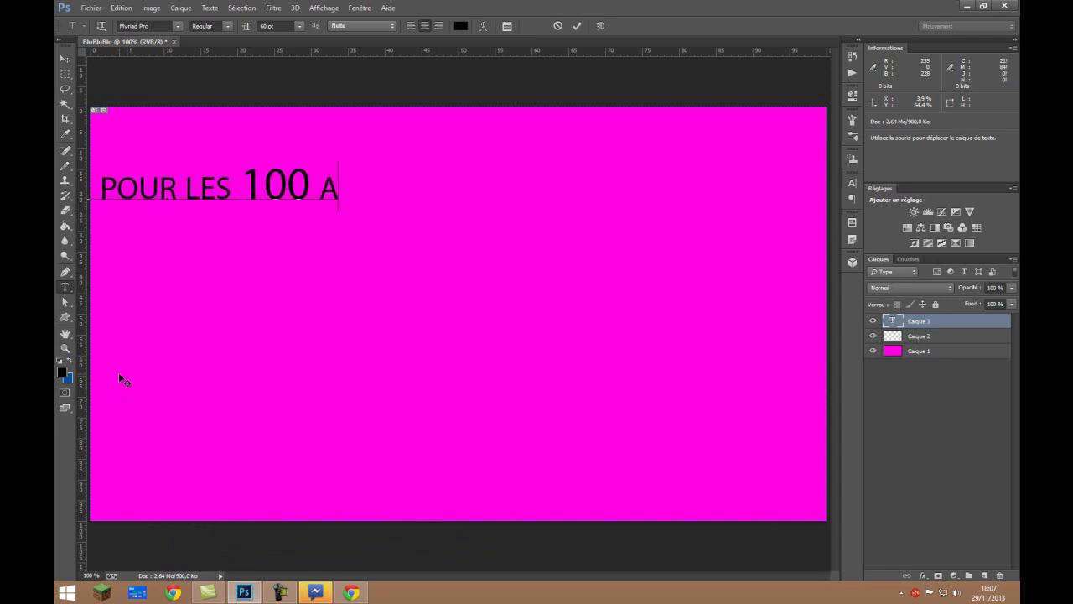
{"action": "type", "text": "bonné"}
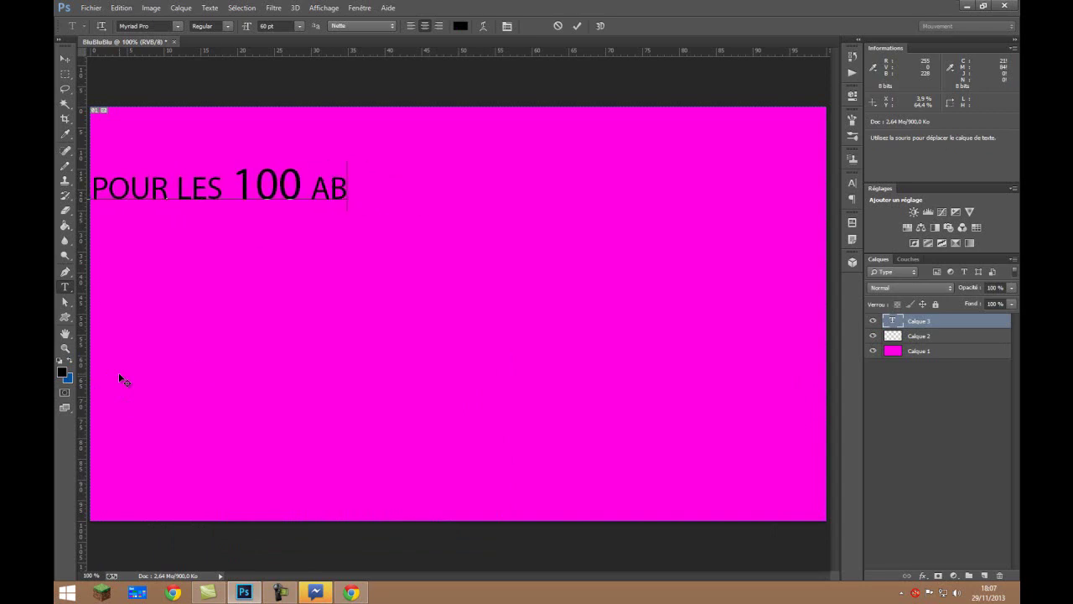
{"action": "type", "text": "s "}
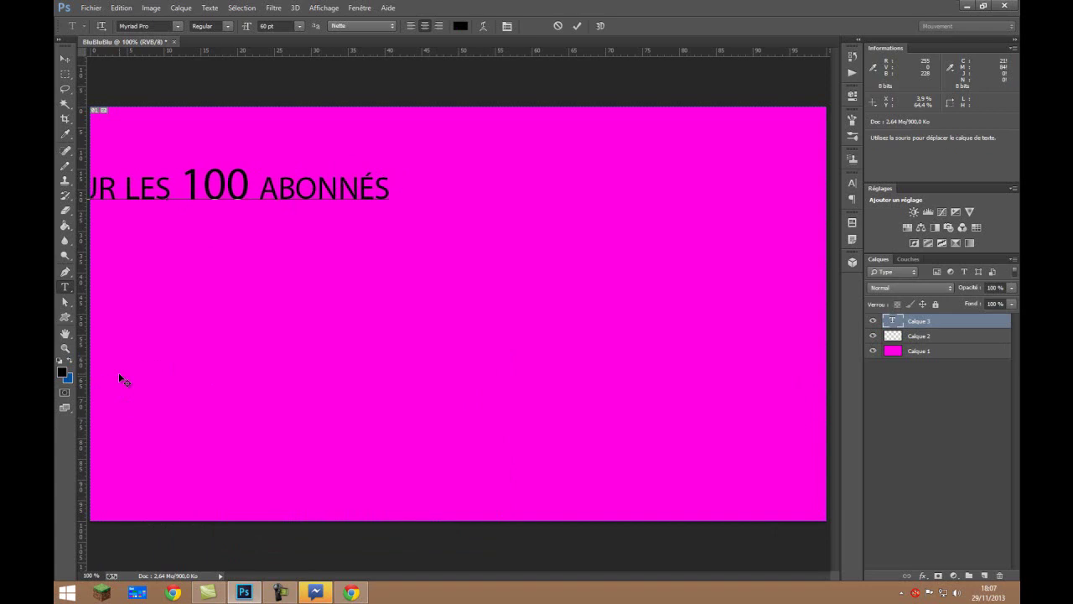
{"action": "type", "text": "<3"}
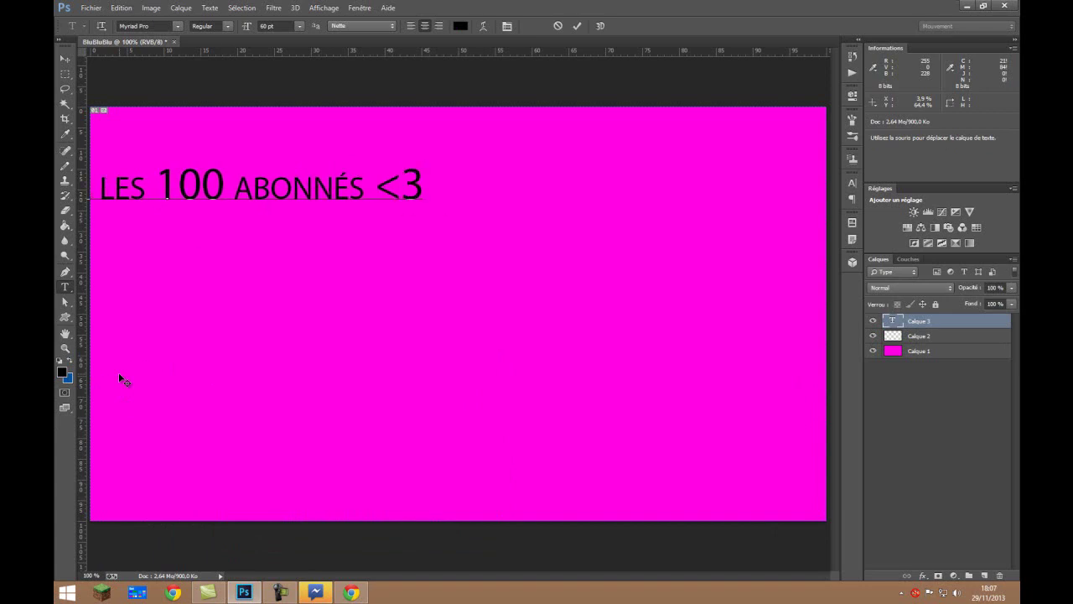
{"action": "left_click", "coordinate": [65, 59]}
{"action": "left_click_drag", "start_coordinate": [187, 193], "coordinate": [446, 198]}
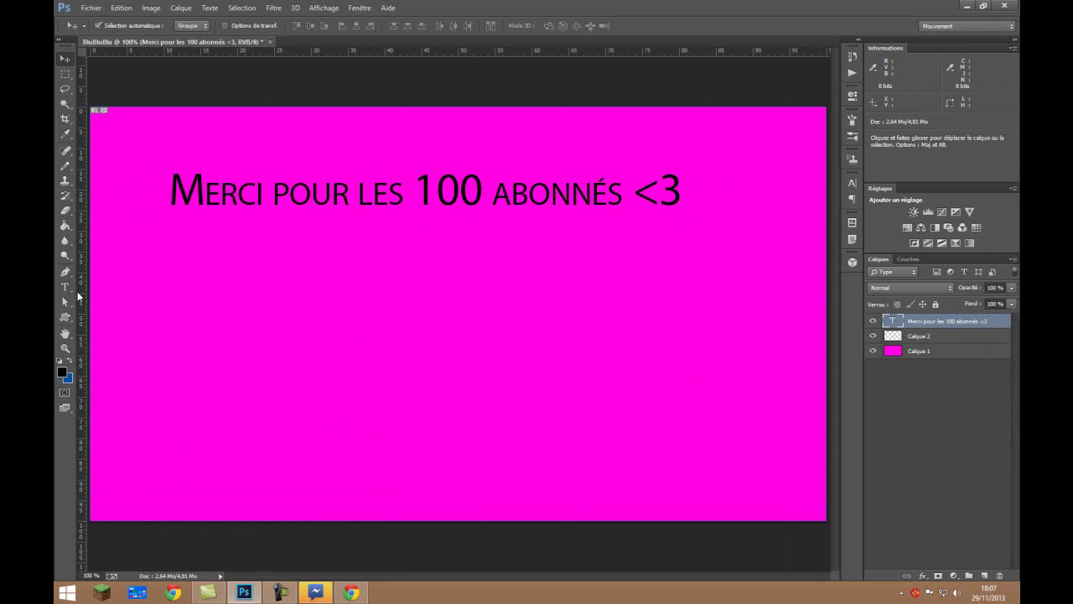
Step: Add a vertical text reading "Je vous adore" near the canvas's left edge, below the start of the thank-you text
{"action": "left_click_drag", "start_coordinate": [64, 287], "coordinate": [121, 299]}
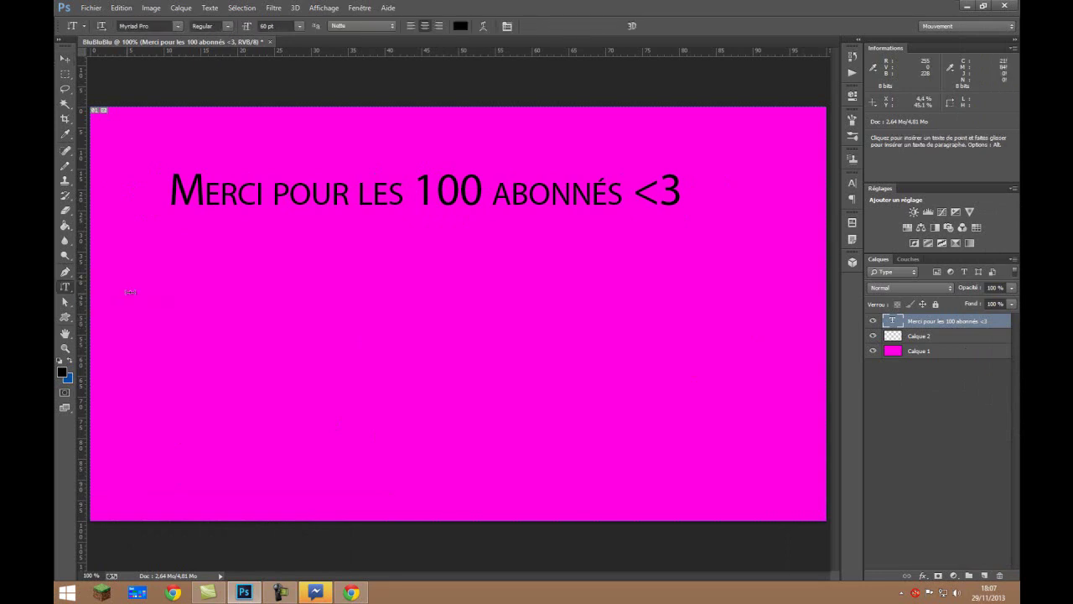
{"action": "left_click", "coordinate": [165, 249]}
{"action": "type", "text": "JEVOU"}
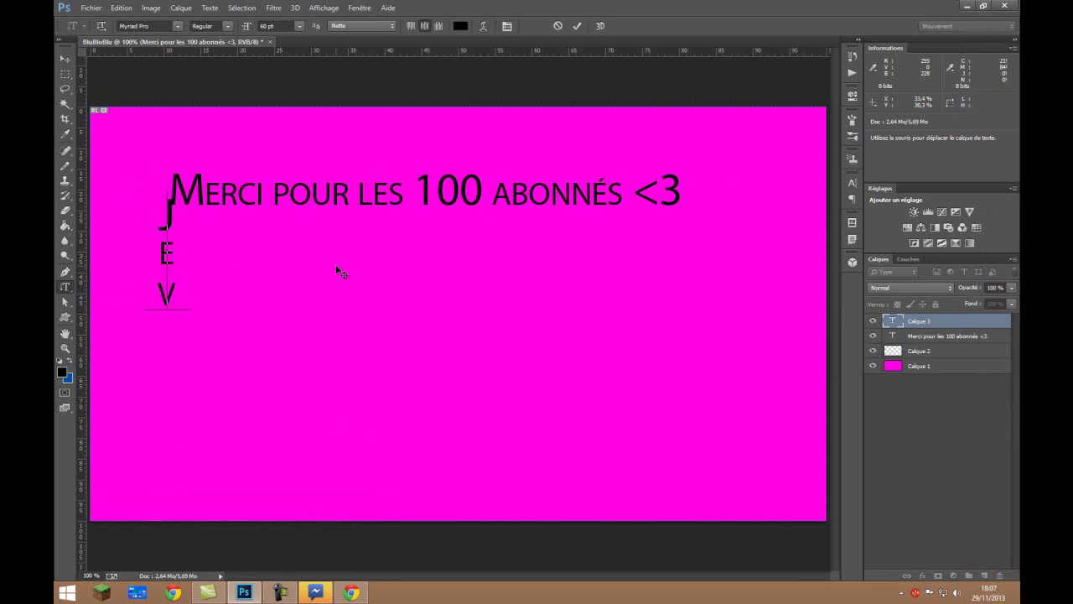
{"action": "key", "text": "BackSpace"}
{"action": "key", "text": "BackSpace"}
{"action": "key", "text": "BackSpace"}
{"action": "type", "text": "vv"}
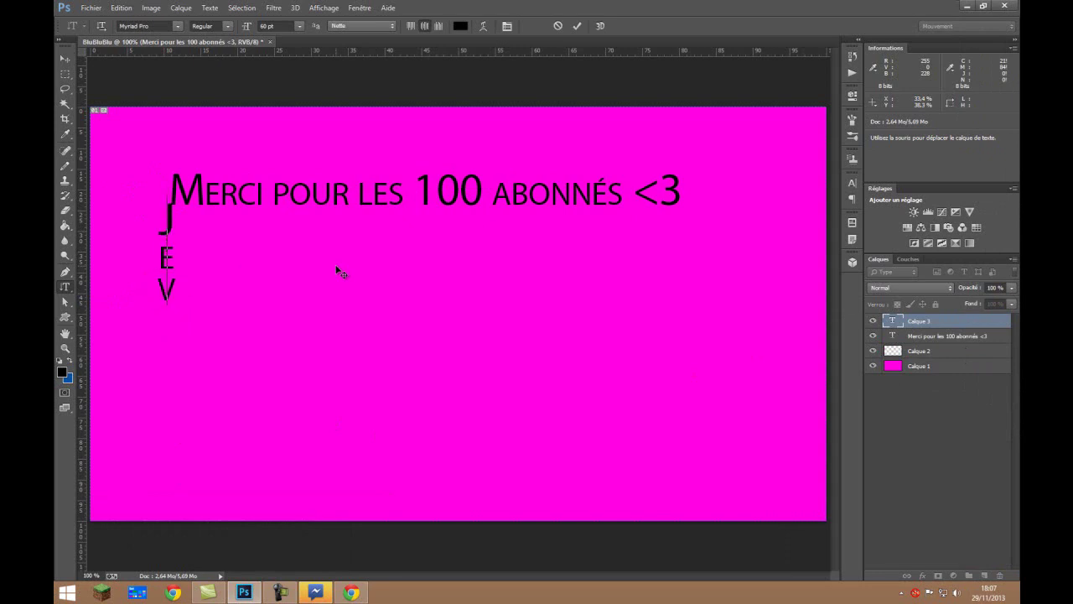
{"action": "key", "text": "BackSpace"}
{"action": "key", "text": "BackSpace"}
{"action": "type", "text": "vousa"}
{"action": "key", "text": "BackSpace"}
{"action": "type", "text": "adore"}
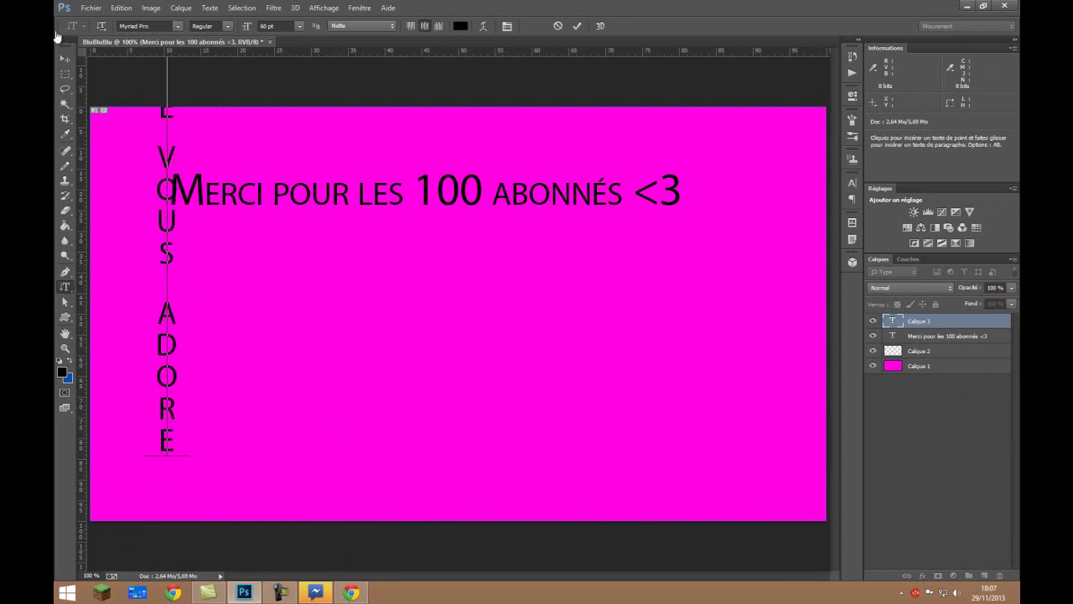
Step: Move the vertical text near the canvas's right edge, reset the type tool to horizontal and return to the Move tool
{"action": "left_click", "coordinate": [64, 58]}
{"action": "left_click_drag", "start_coordinate": [176, 231], "coordinate": [735, 290]}
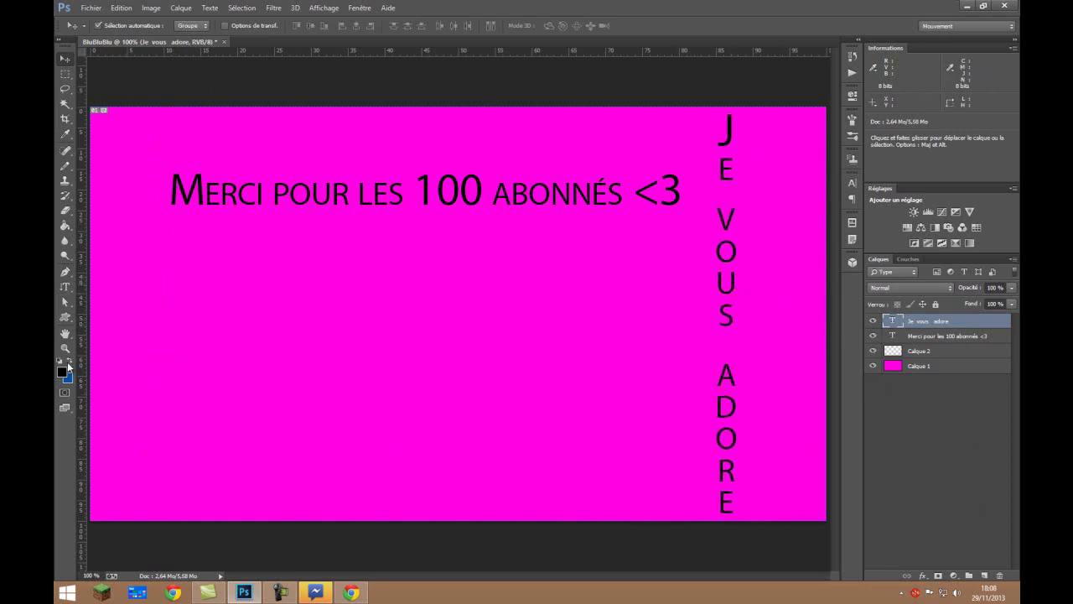
{"action": "left_click_drag", "start_coordinate": [65, 286], "coordinate": [114, 311]}
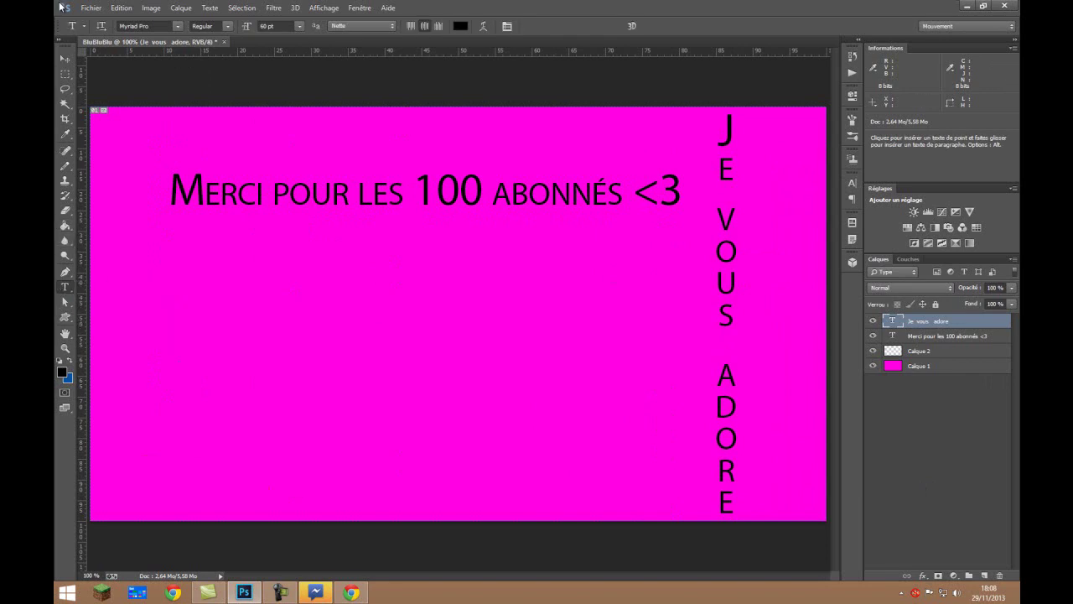
{"action": "left_click", "coordinate": [64, 58]}
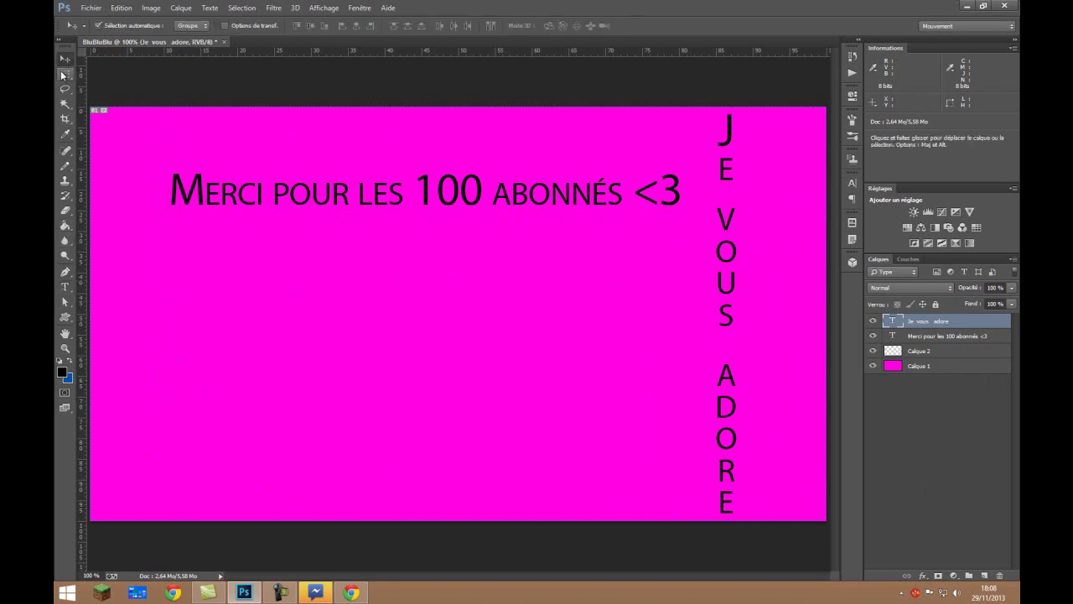
Step: Draw a thin rectangular selection across the bottom of the thank-you text and shift the vertical text slightly right and down
{"action": "left_click", "coordinate": [61, 72]}
{"action": "left_click", "coordinate": [134, 72]}
{"action": "left_click_drag", "start_coordinate": [123, 222], "coordinate": [707, 199]}
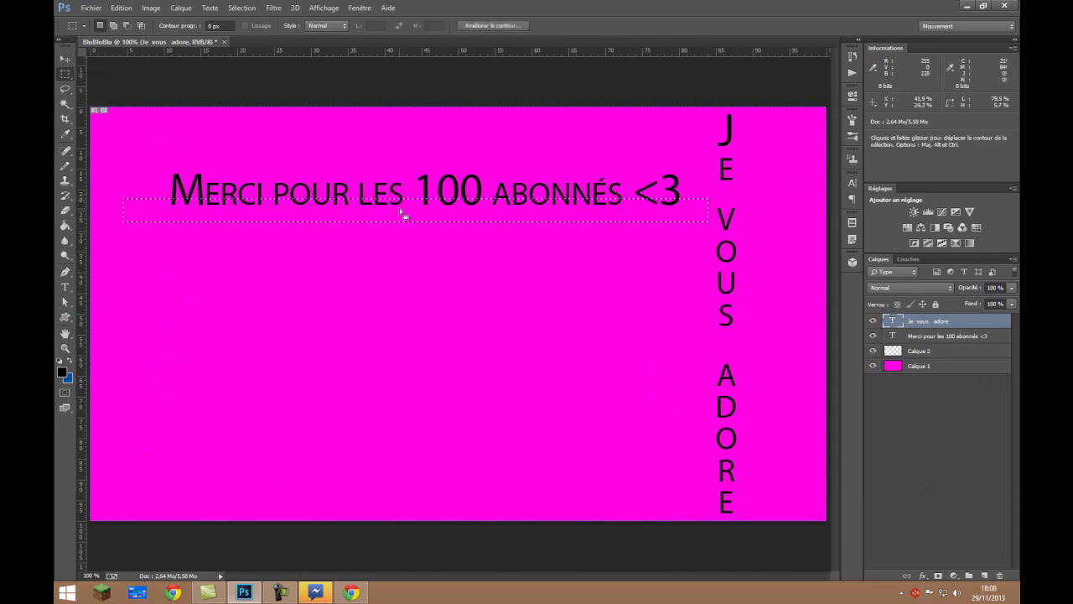
{"action": "key", "text": "v"}
{"action": "left_click_drag", "start_coordinate": [219, 208], "coordinate": [272, 226]}
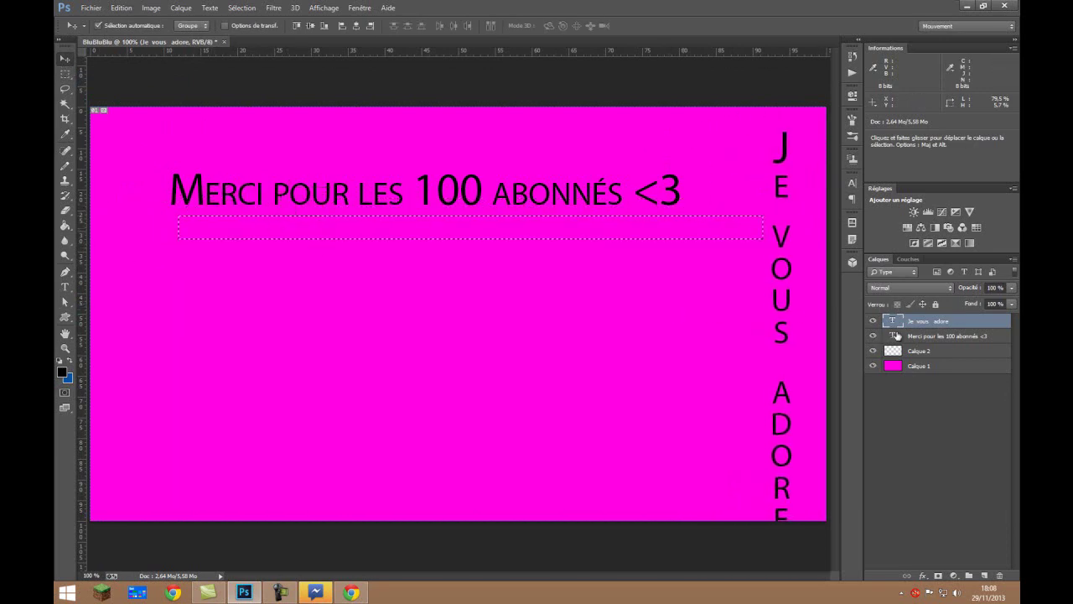
Step: Move the thank-you text layer slightly left and up, and clear the rectangular selection
{"action": "left_click", "coordinate": [953, 341]}
{"action": "left_click_drag", "start_coordinate": [468, 226], "coordinate": [438, 221]}
{"action": "left_click", "coordinate": [65, 74]}
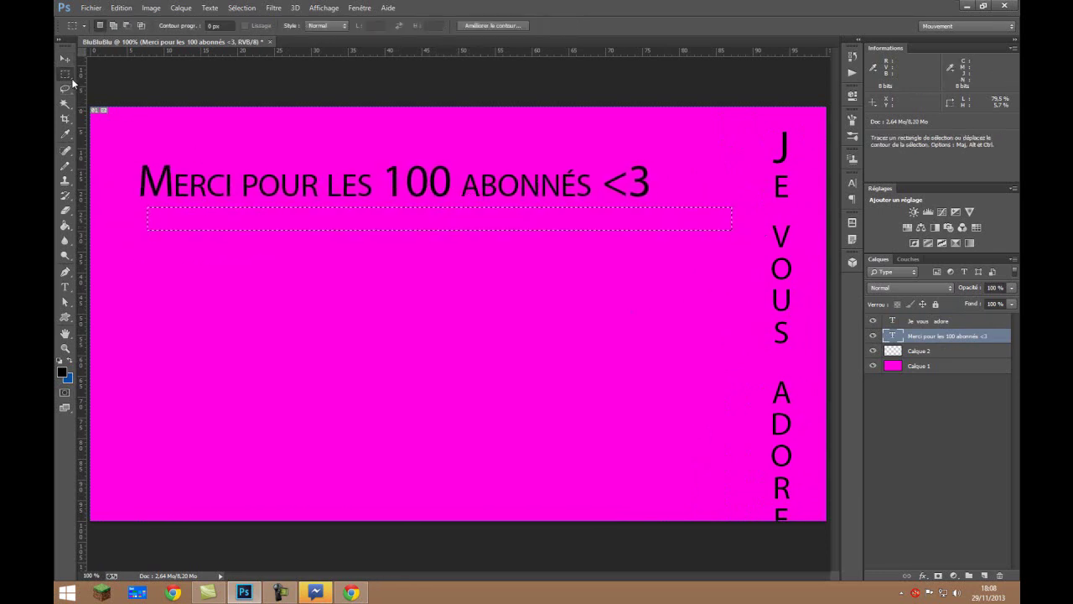
{"action": "left_click", "coordinate": [203, 207]}
Step: Outline a large irregular area across the canvas with a closed Polygonal Lasso selection
{"action": "mouse_move", "coordinate": [64, 89]}
{"action": "left_mouse_down"}
{"action": "mouse_move", "coordinate": [87, 88]}
{"action": "mouse_move", "coordinate": [66, 76]}
{"action": "mouse_move", "coordinate": [70, 91]}
{"action": "mouse_move", "coordinate": [122, 101]}
{"action": "left_mouse_up"}
{"action": "left_click", "coordinate": [72, 89]}
{"action": "left_click", "coordinate": [171, 360]}
{"action": "left_click", "coordinate": [196, 126]}
{"action": "left_click", "coordinate": [388, 284]}
{"action": "left_click", "coordinate": [412, 172]}
{"action": "left_click", "coordinate": [678, 198]}
{"action": "left_click", "coordinate": [728, 411]}
{"action": "left_click", "coordinate": [478, 448]}
{"action": "left_click", "coordinate": [220, 411]}
{"action": "left_click", "coordinate": [172, 362]}
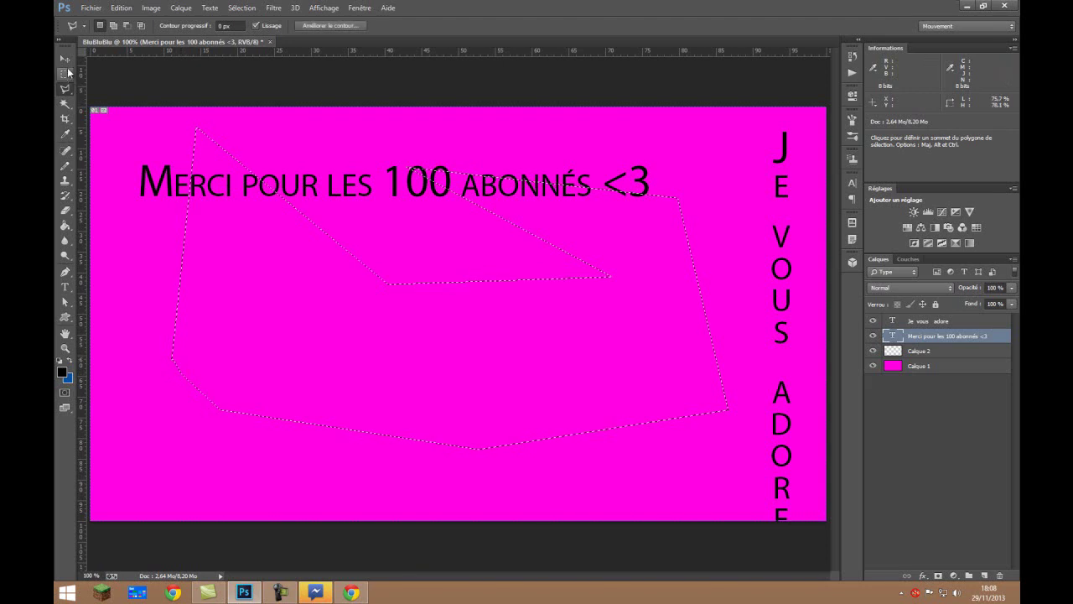
Step: Clear the polygonal selection, draw a freehand Lasso selection through the middle of the canvas and deselect it
{"action": "mouse_move", "coordinate": [65, 74]}
{"action": "left_mouse_down"}
{"action": "mouse_move", "coordinate": [72, 89]}
{"action": "mouse_move", "coordinate": [117, 92]}
{"action": "left_mouse_up"}
{"action": "left_click", "coordinate": [372, 199]}
{"action": "mouse_move", "coordinate": [485, 145]}
{"action": "left_mouse_down"}
{"action": "mouse_move", "coordinate": [272, 159]}
{"action": "mouse_move", "coordinate": [265, 367]}
{"action": "left_mouse_up"}
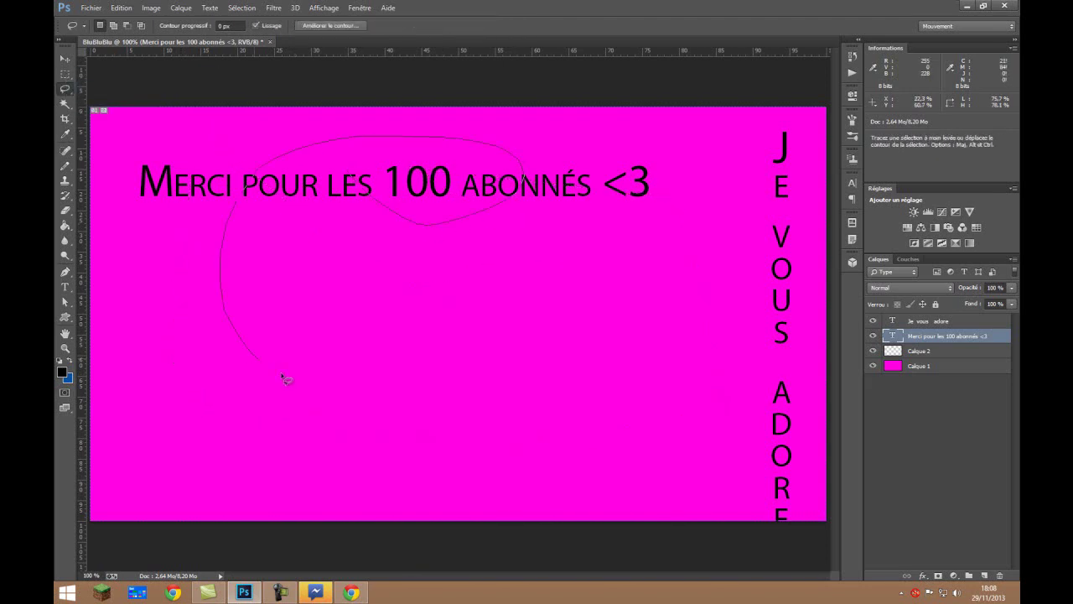
{"action": "left_click_drag", "start_coordinate": [352, 178], "coordinate": [353, 180]}
{"action": "left_click", "coordinate": [300, 228]}
Step: Select the letter P of "pour" in the thank-you text with the Magic Wand and deselect it
{"action": "left_click", "coordinate": [69, 116]}
{"action": "left_click", "coordinate": [68, 107]}
{"action": "left_click", "coordinate": [249, 184]}
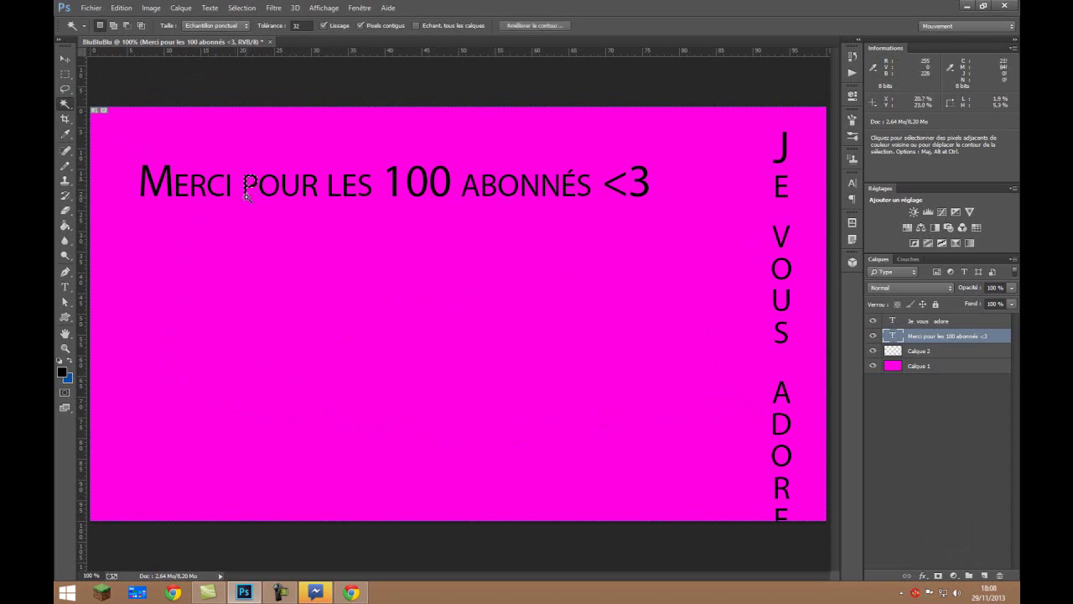
{"action": "key", "text": "ctrl+d"}
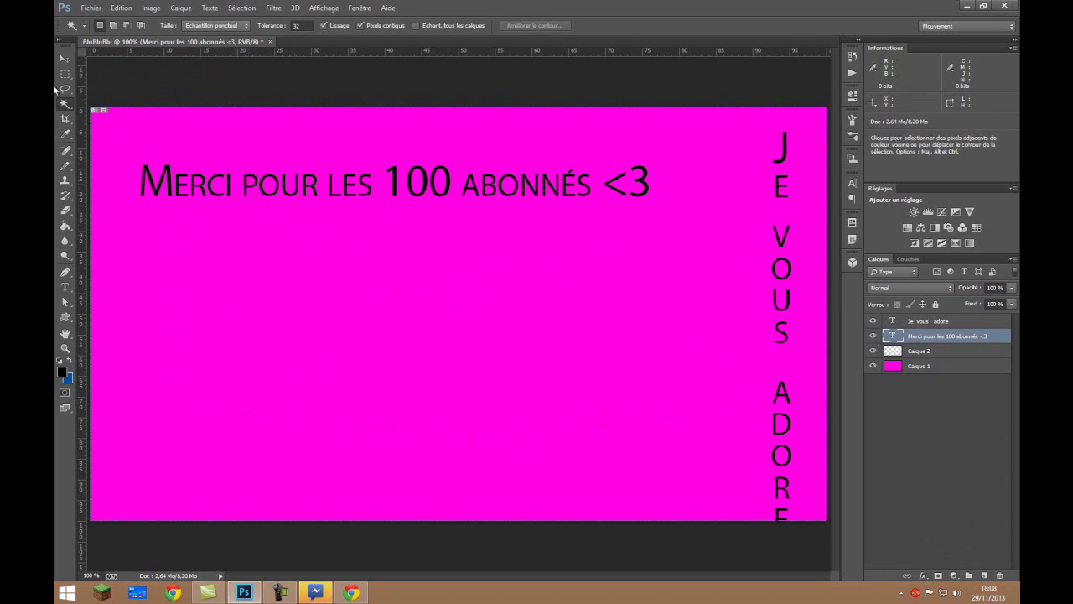
Step: Look at the crop tools, and sample the magenta background and the black thank-you text with the Eyedropper
{"action": "left_click", "coordinate": [63, 121]}
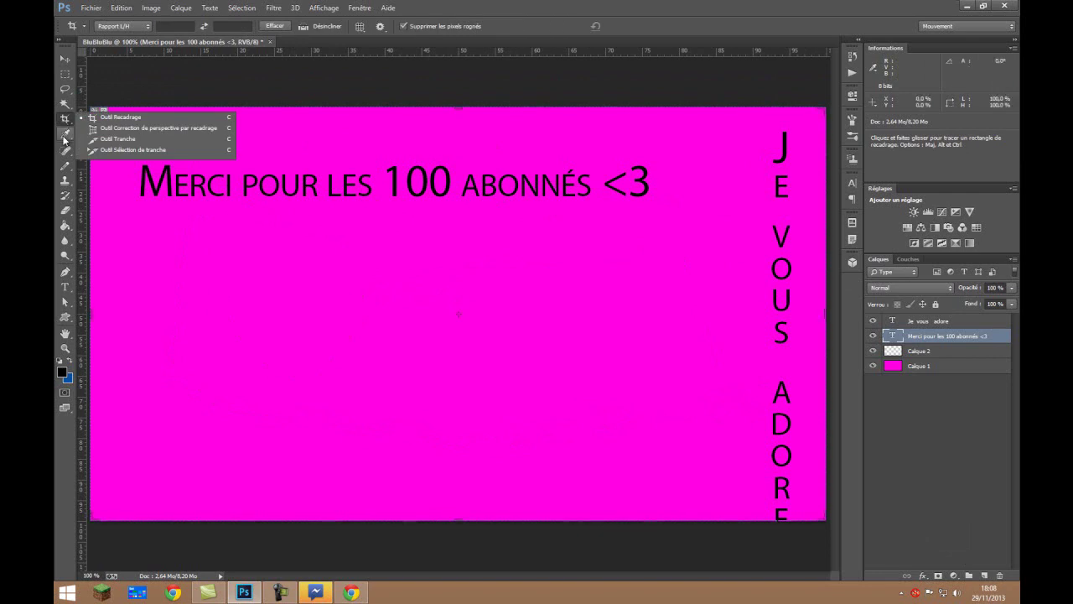
{"action": "left_click", "coordinate": [65, 136]}
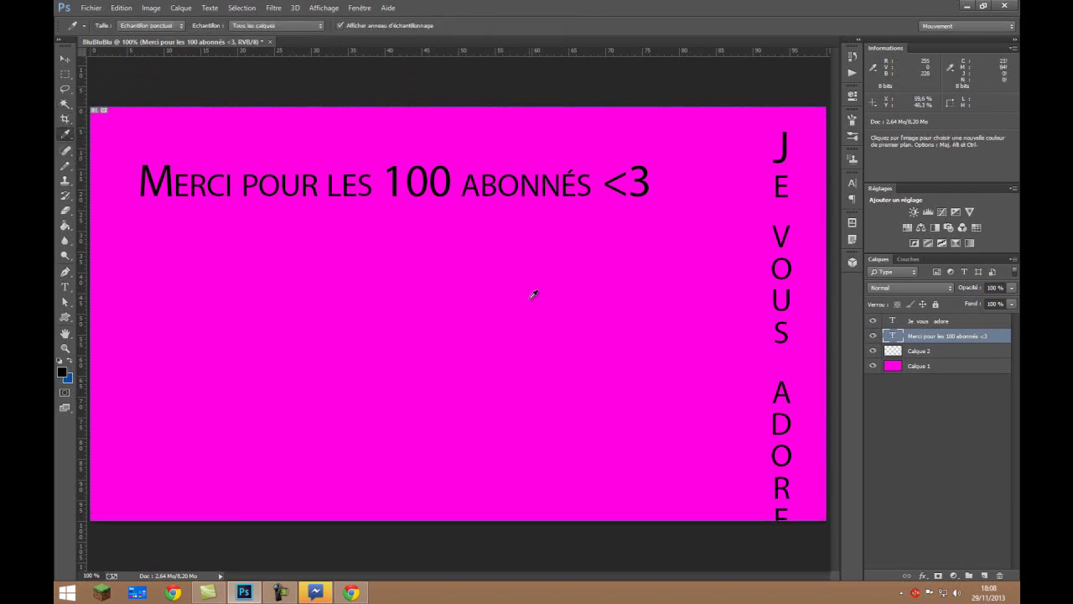
{"action": "left_click", "coordinate": [439, 294]}
{"action": "left_click_drag", "start_coordinate": [607, 180], "coordinate": [251, 192]}
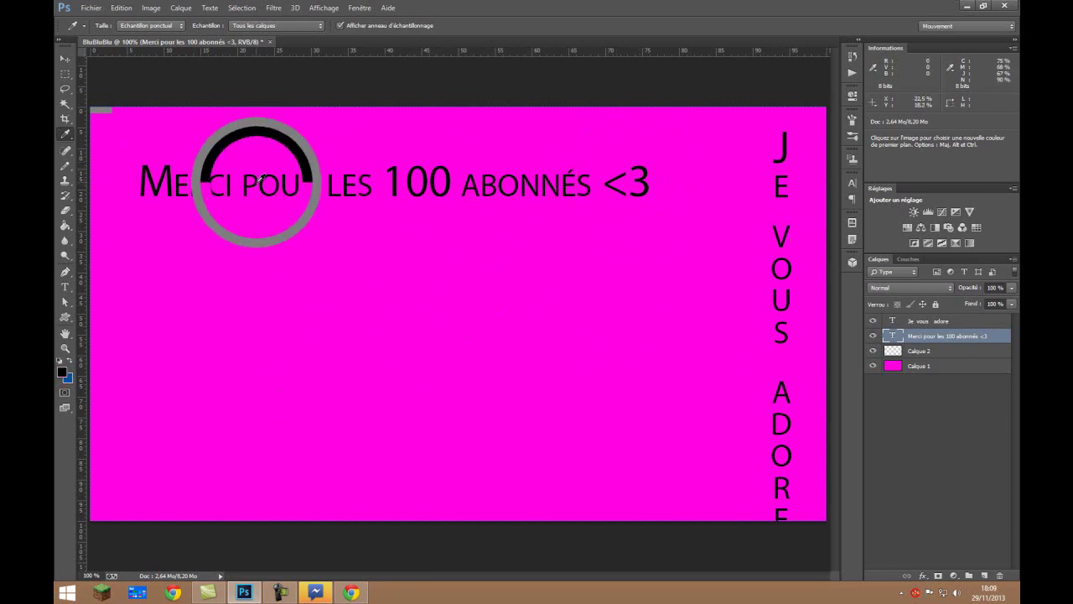
Step: Switch to the Brush tool and look through its brush tips and tool presets
{"action": "left_click", "coordinate": [67, 166]}
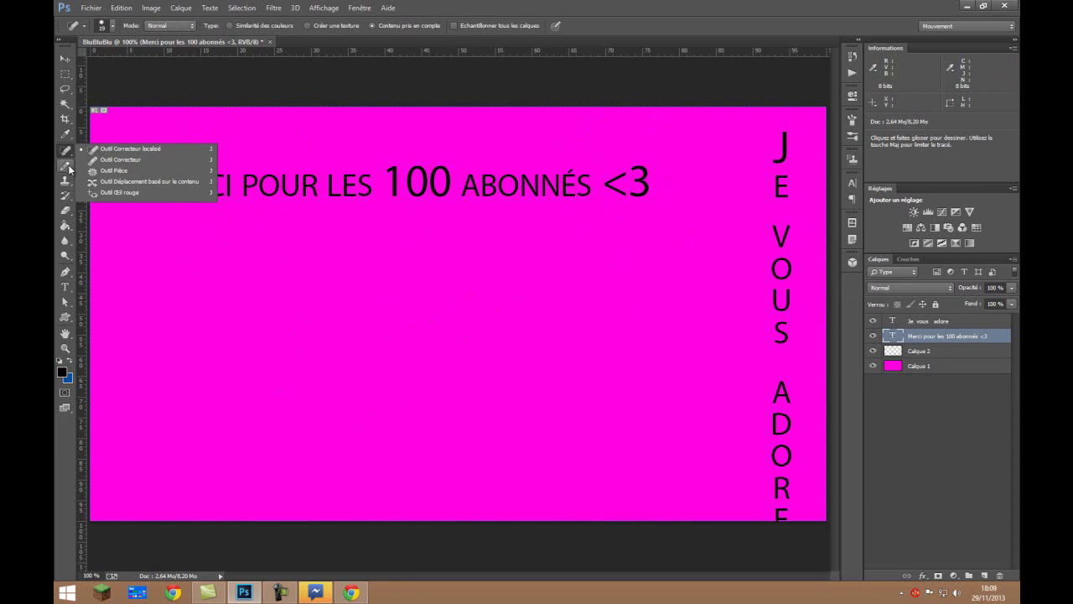
{"action": "left_click", "coordinate": [117, 164]}
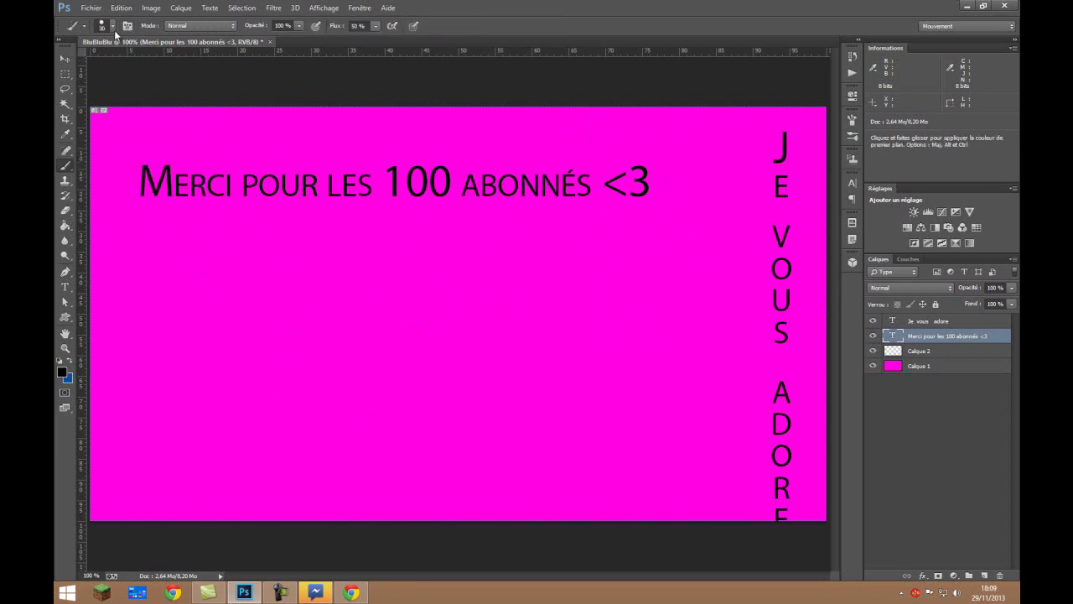
{"action": "left_click", "coordinate": [113, 27]}
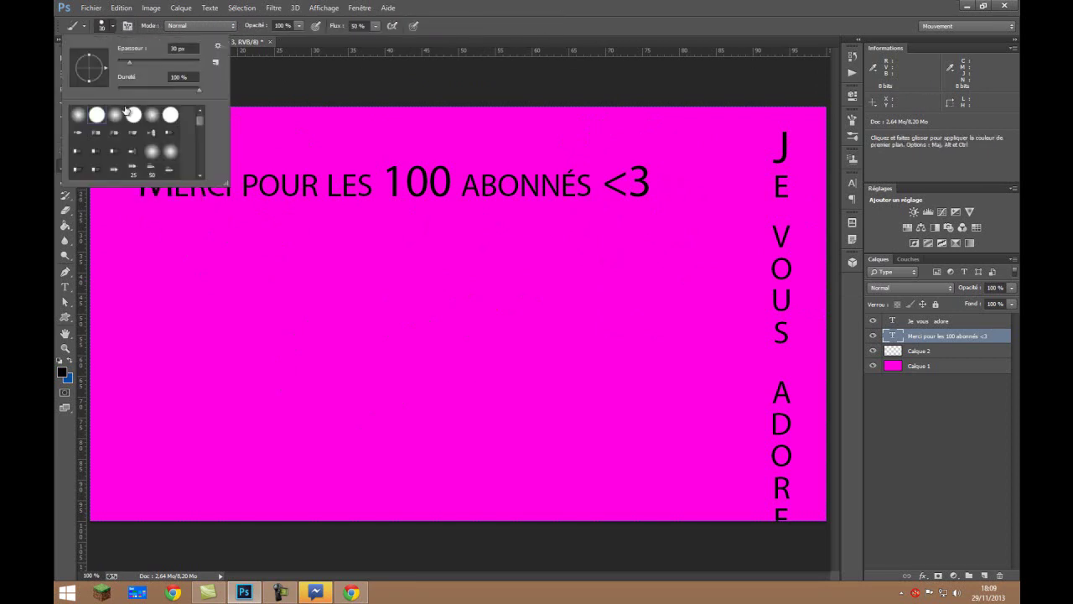
{"action": "left_click", "coordinate": [84, 29]}
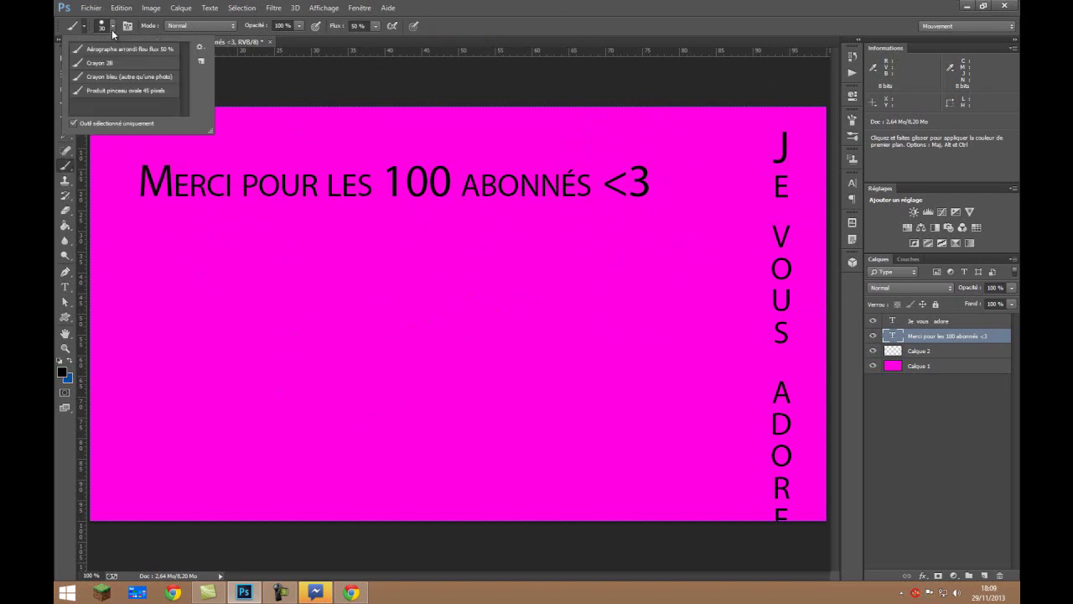
{"action": "left_click", "coordinate": [112, 27]}
{"action": "left_click", "coordinate": [852, 179]}
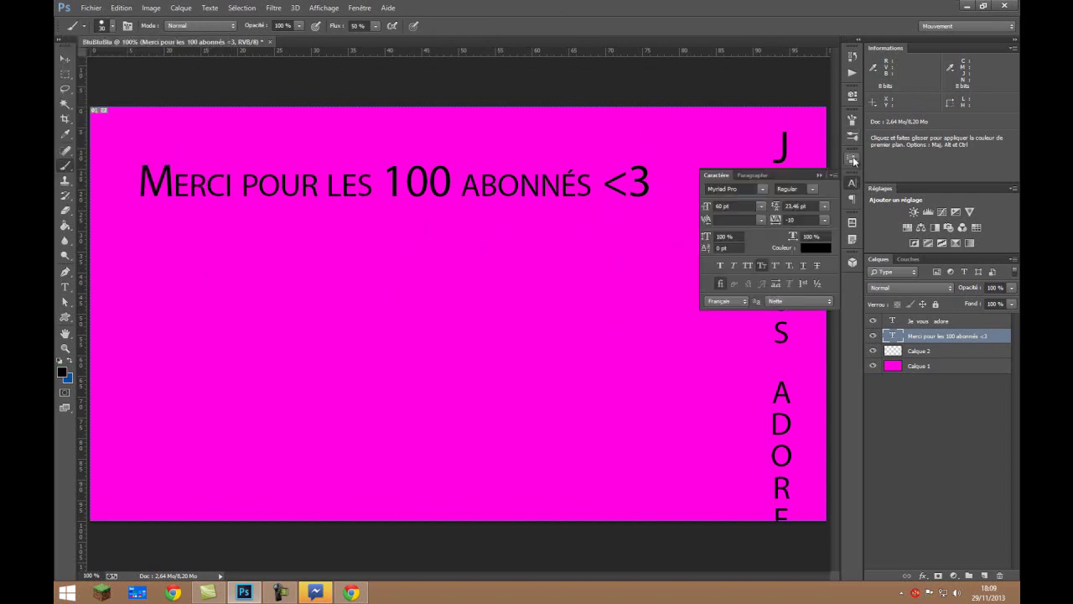
Step: Choose the 74 px scattered maple-leaf brush preset and rasterize the thank-you text layer
{"action": "left_click", "coordinate": [852, 136]}
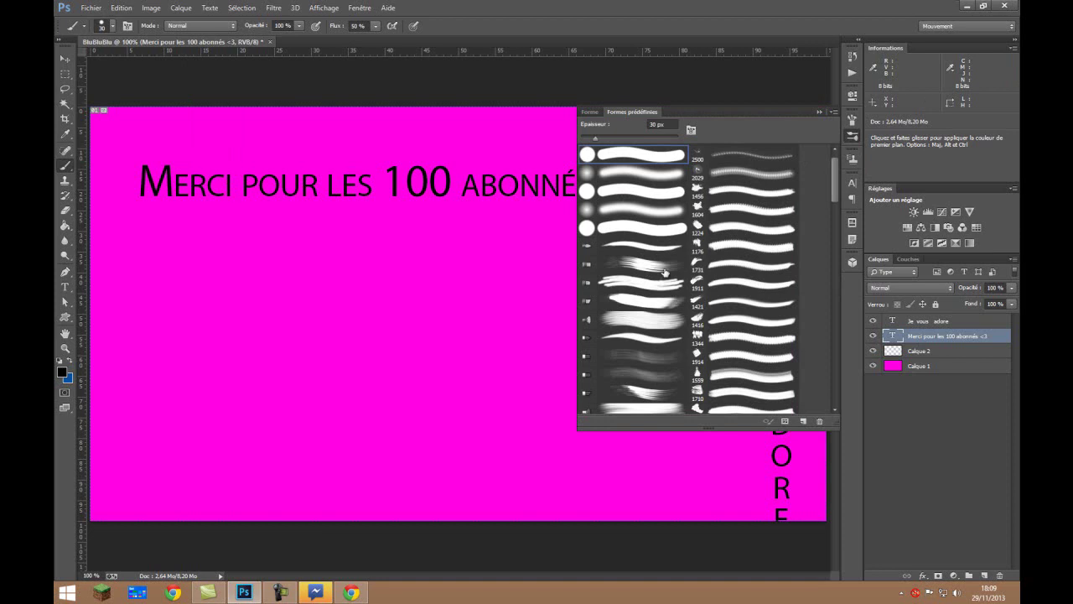
{"action": "scroll", "coordinate": [665, 319], "scroll_direction": "down", "scroll_amount": 5}
{"action": "scroll", "coordinate": [685, 279], "scroll_direction": "down", "scroll_amount": 6}
{"action": "scroll", "coordinate": [663, 330], "scroll_direction": "down", "scroll_amount": 8}
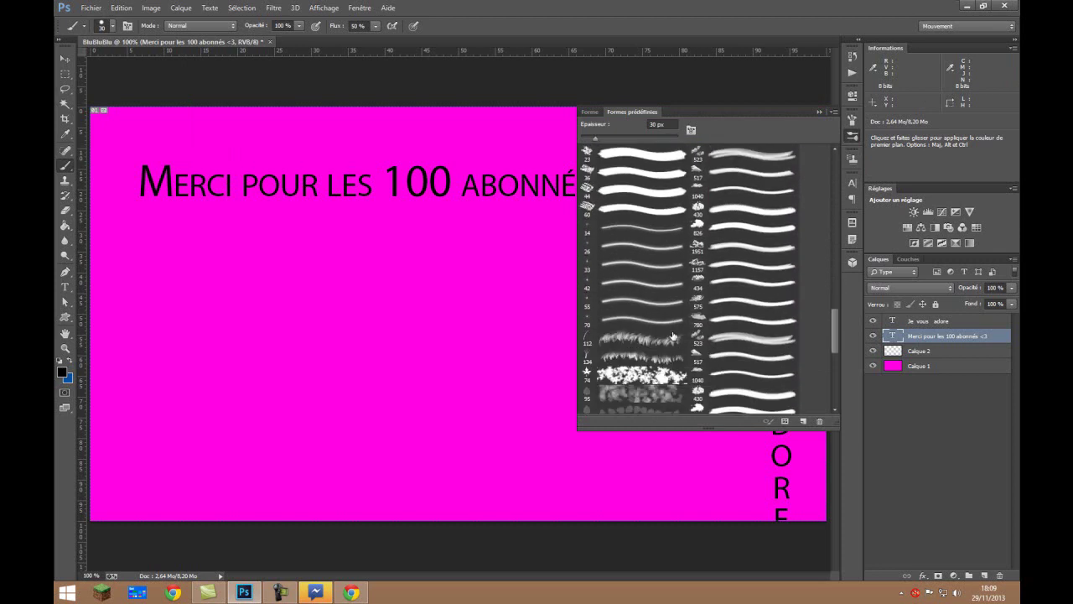
{"action": "scroll", "coordinate": [667, 348], "scroll_direction": "down", "scroll_amount": 1}
{"action": "left_click", "coordinate": [662, 357]}
{"action": "left_click", "coordinate": [237, 319]}
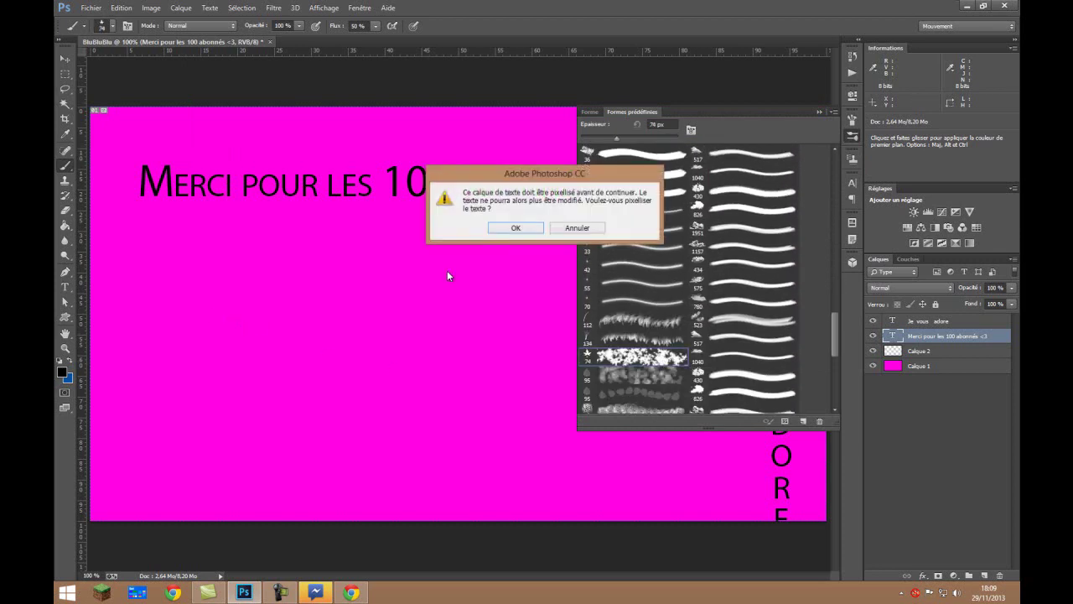
{"action": "left_click", "coordinate": [504, 231]}
Step: Add a new layer, paint black maple leaves over most of the canvas and delete the layer again
{"action": "left_click", "coordinate": [986, 575]}
{"action": "mouse_move", "coordinate": [214, 286]}
{"action": "left_mouse_down"}
{"action": "mouse_move", "coordinate": [235, 302]}
{"action": "mouse_move", "coordinate": [419, 331]}
{"action": "mouse_move", "coordinate": [532, 373]}
{"action": "mouse_move", "coordinate": [554, 427]}
{"action": "mouse_move", "coordinate": [612, 453]}
{"action": "mouse_move", "coordinate": [372, 465]}
{"action": "mouse_move", "coordinate": [223, 448]}
{"action": "mouse_move", "coordinate": [176, 411]}
{"action": "mouse_move", "coordinate": [151, 352]}
{"action": "mouse_move", "coordinate": [269, 369]}
{"action": "mouse_move", "coordinate": [432, 184]}
{"action": "mouse_move", "coordinate": [352, 151]}
{"action": "mouse_move", "coordinate": [209, 285]}
{"action": "mouse_move", "coordinate": [277, 428]}
{"action": "mouse_move", "coordinate": [512, 285]}
{"action": "mouse_move", "coordinate": [394, 117]}
{"action": "mouse_move", "coordinate": [503, 126]}
{"action": "mouse_move", "coordinate": [579, 277]}
{"action": "left_mouse_up"}
{"action": "left_click", "coordinate": [819, 112]}
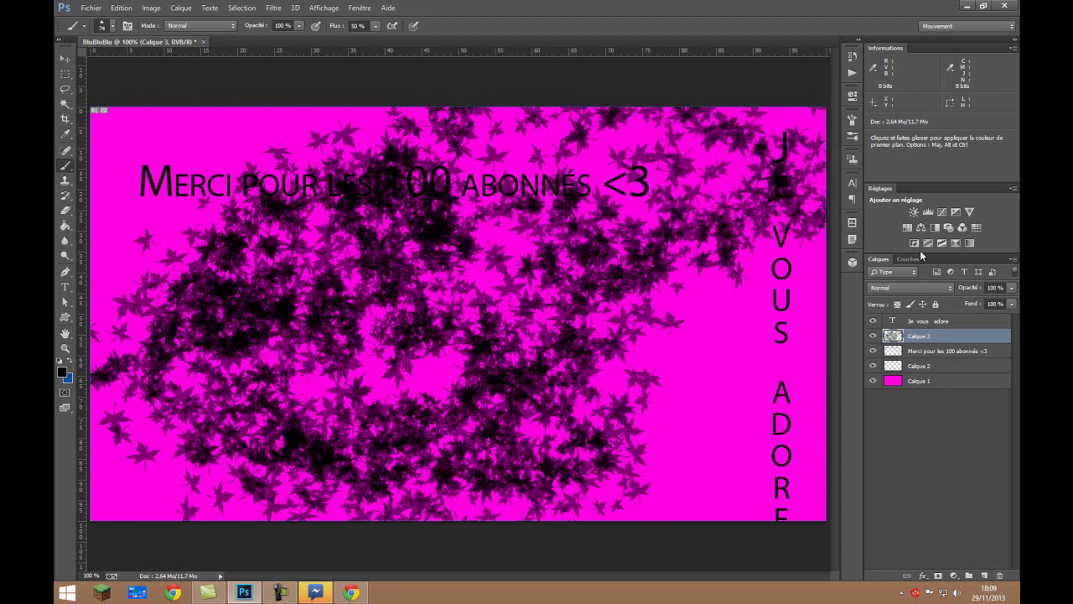
{"action": "key", "text": "Delete"}
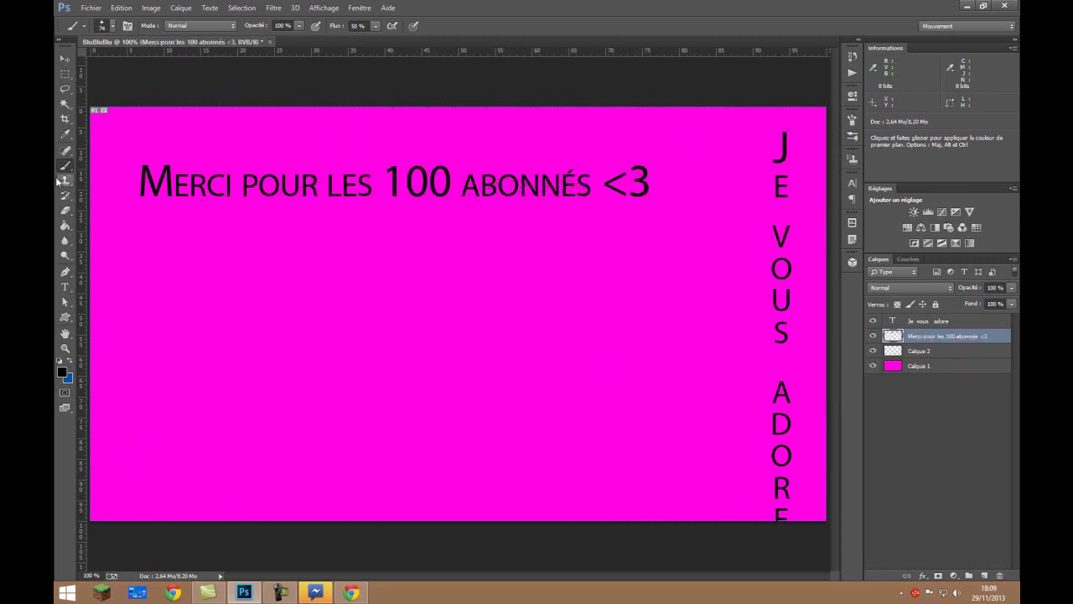
Step: Draw a thick blue looping freehand stroke with the Pencil tool below the thank-you text
{"action": "right_click", "coordinate": [69, 172]}
{"action": "left_click", "coordinate": [127, 178]}
{"action": "mouse_move", "coordinate": [141, 312]}
{"action": "left_mouse_down"}
{"action": "mouse_move", "coordinate": [399, 327]}
{"action": "mouse_move", "coordinate": [438, 306]}
{"action": "mouse_move", "coordinate": [366, 260]}
{"action": "mouse_move", "coordinate": [295, 371]}
{"action": "mouse_move", "coordinate": [153, 315]}
{"action": "left_mouse_up"}
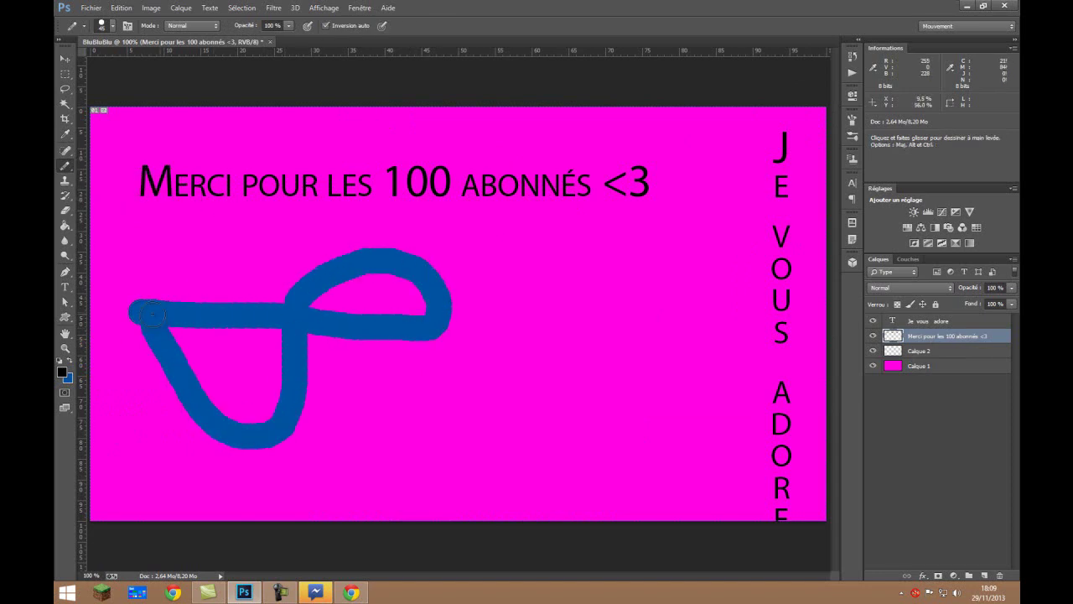
Step: Undo the blue looping stroke and handwrite "Merci" below the thank-you text using a smaller Pencil tip
{"action": "key", "text": "ctrl+z"}
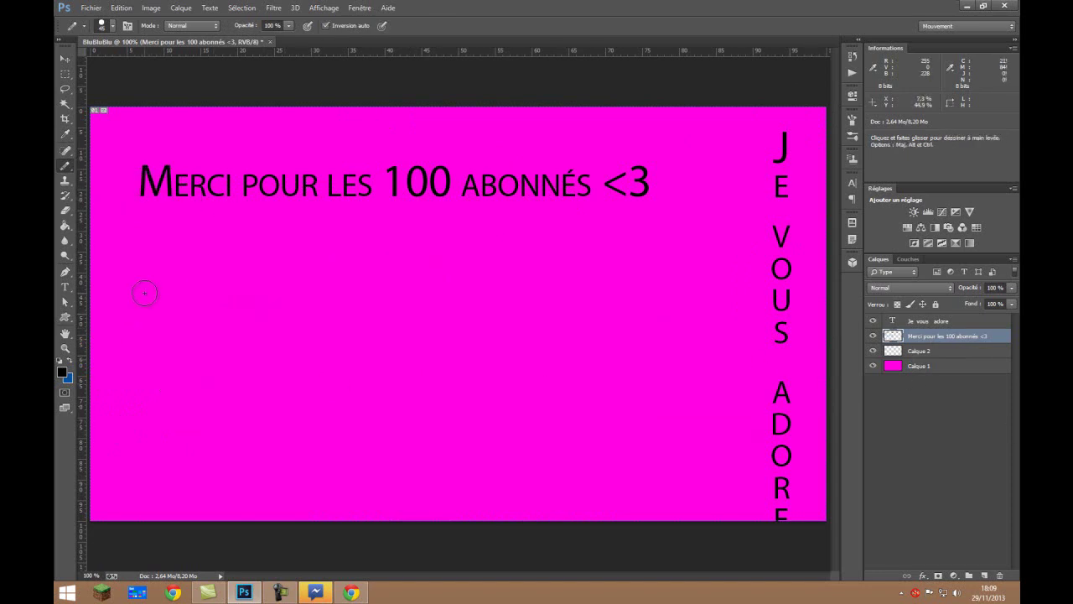
{"action": "left_click", "coordinate": [111, 29]}
{"action": "left_click_drag", "start_coordinate": [138, 68], "coordinate": [125, 61]}
{"action": "mouse_move", "coordinate": [118, 254]}
{"action": "left_mouse_down"}
{"action": "mouse_move", "coordinate": [118, 285]}
{"action": "mouse_move", "coordinate": [117, 253]}
{"action": "mouse_move", "coordinate": [144, 262]}
{"action": "mouse_move", "coordinate": [150, 244]}
{"action": "mouse_move", "coordinate": [161, 338]}
{"action": "left_mouse_up"}
{"action": "left_click_drag", "start_coordinate": [171, 301], "coordinate": [173, 271]}
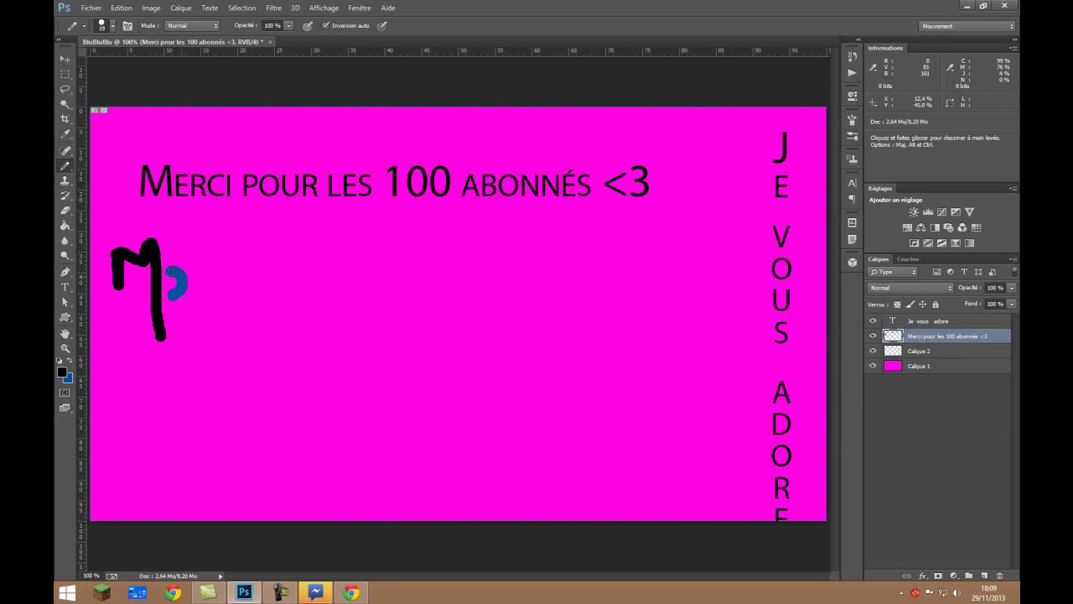
{"action": "mouse_move", "coordinate": [192, 308]}
{"action": "left_mouse_down"}
{"action": "mouse_move", "coordinate": [219, 291]}
{"action": "mouse_move", "coordinate": [210, 274]}
{"action": "mouse_move", "coordinate": [244, 305]}
{"action": "mouse_move", "coordinate": [256, 280]}
{"action": "mouse_move", "coordinate": [268, 313]}
{"action": "mouse_move", "coordinate": [291, 283]}
{"action": "mouse_move", "coordinate": [321, 297]}
{"action": "mouse_move", "coordinate": [282, 236]}
{"action": "mouse_move", "coordinate": [406, 275]}
{"action": "mouse_move", "coordinate": [399, 269]}
{"action": "mouse_move", "coordinate": [383, 280]}
{"action": "mouse_move", "coordinate": [420, 322]}
{"action": "left_mouse_up"}
{"action": "left_click", "coordinate": [282, 234]}
{"action": "left_click", "coordinate": [406, 275]}
{"action": "mouse_move", "coordinate": [406, 270]}
{"action": "left_mouse_down"}
{"action": "mouse_move", "coordinate": [443, 292]}
{"action": "mouse_move", "coordinate": [417, 320]}
{"action": "left_mouse_up"}
{"action": "key", "text": "ctrl+z"}
{"action": "key", "text": "ctrl+z"}
{"action": "key", "text": "ctrl+z"}
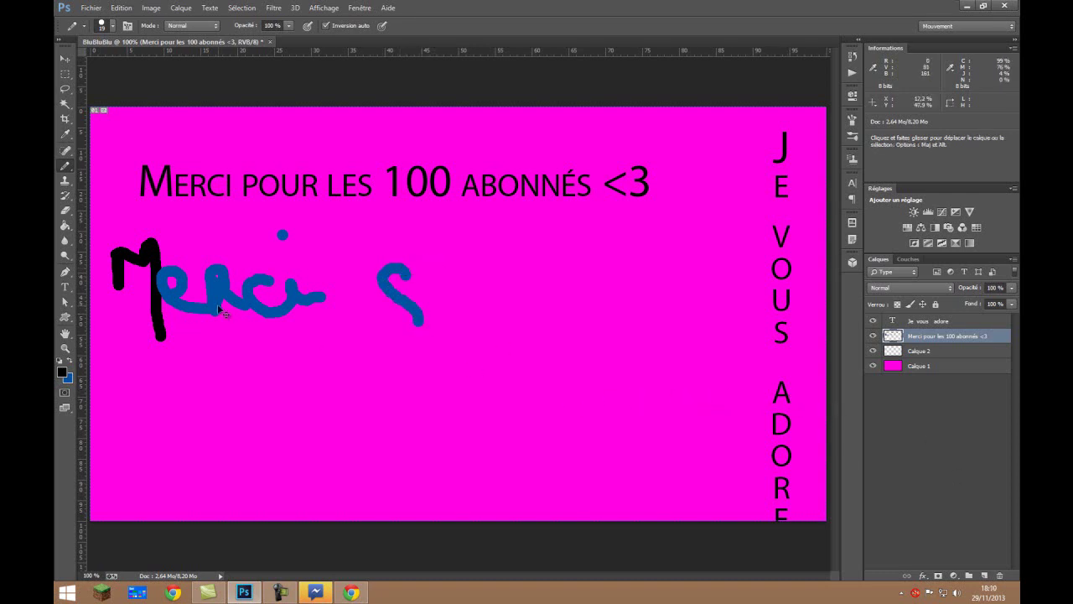
Step: Delete the thank-you text layer, Calque 2 and Calque 1, and undo the deletion of Calque 1
{"action": "key", "text": "Delete"}
{"action": "key", "text": "Delete"}
{"action": "key", "text": "Delete"}
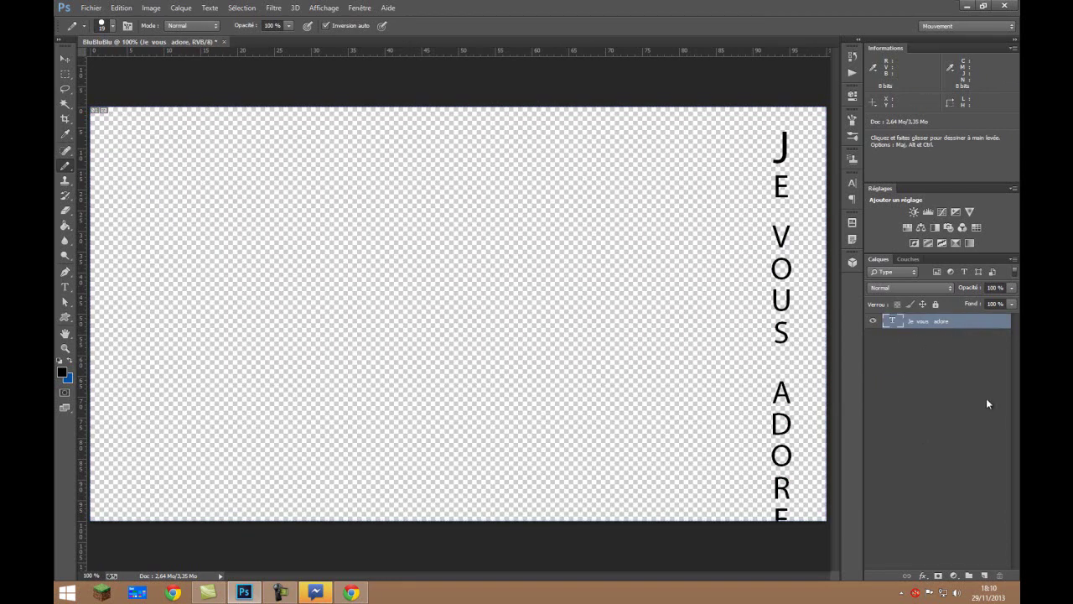
{"action": "key", "text": "ctrl+z"}
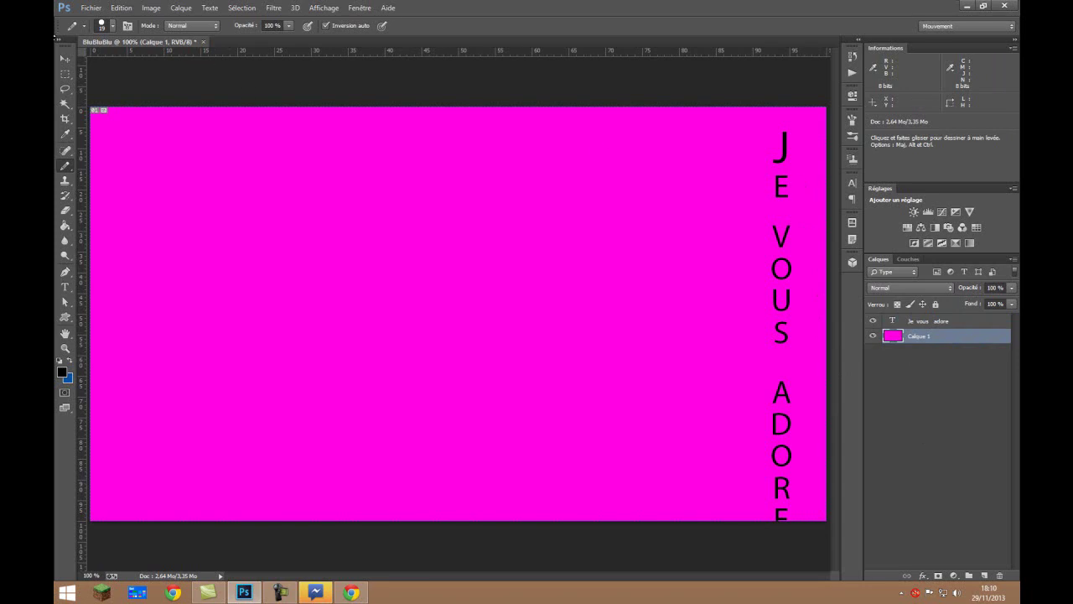
Step: Move the vertical "Je vous adore" text left and slightly up so that the whole phrase fits on the canvas
{"action": "left_click", "coordinate": [66, 57]}
{"action": "left_click_drag", "start_coordinate": [788, 144], "coordinate": [678, 125]}
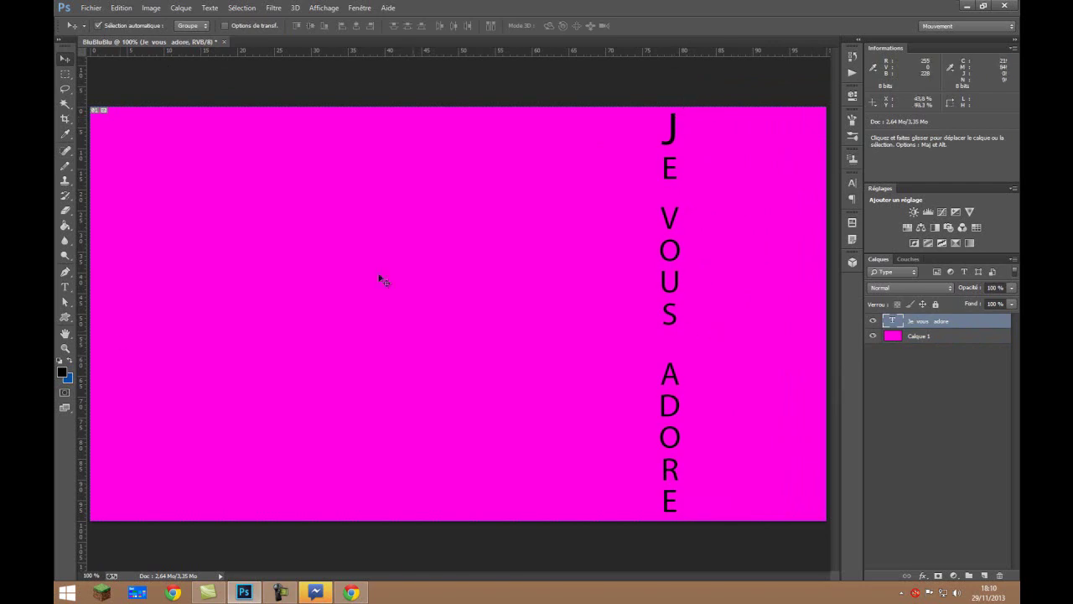
Step: Erase a small L-shaped stroke from Calque 1 with the Eraser and undo the second stroke that extends it
{"action": "left_click", "coordinate": [67, 224]}
{"action": "left_click", "coordinate": [64, 210]}
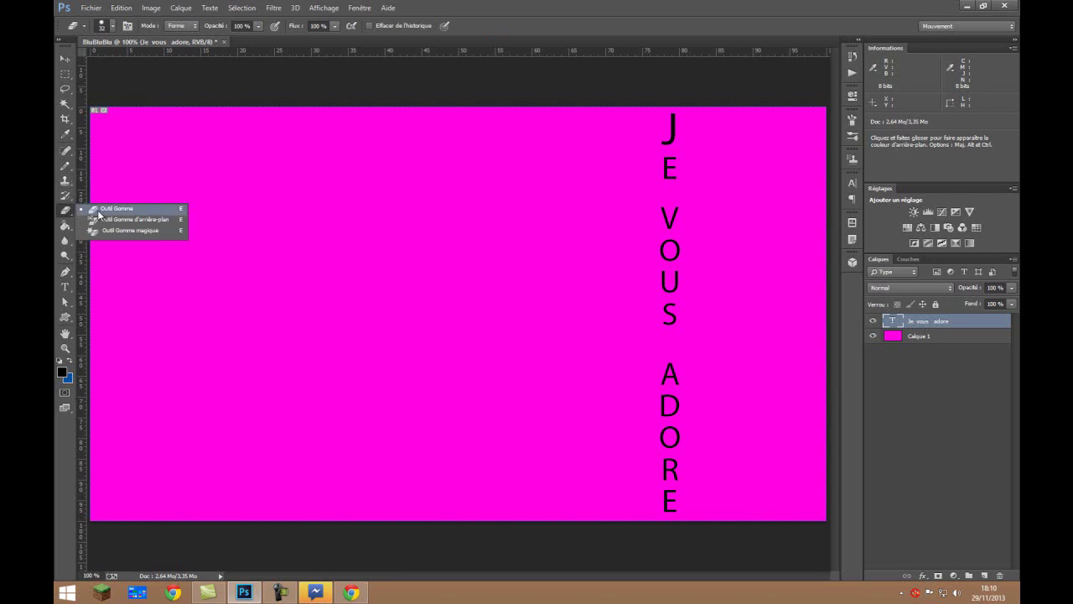
{"action": "left_click", "coordinate": [111, 209]}
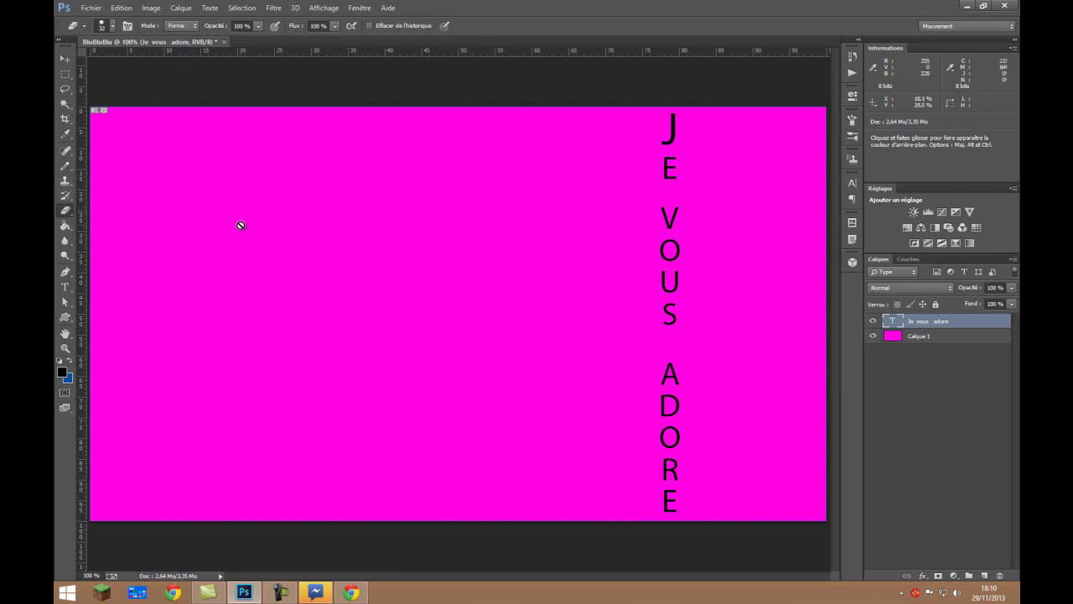
{"action": "left_click", "coordinate": [915, 339]}
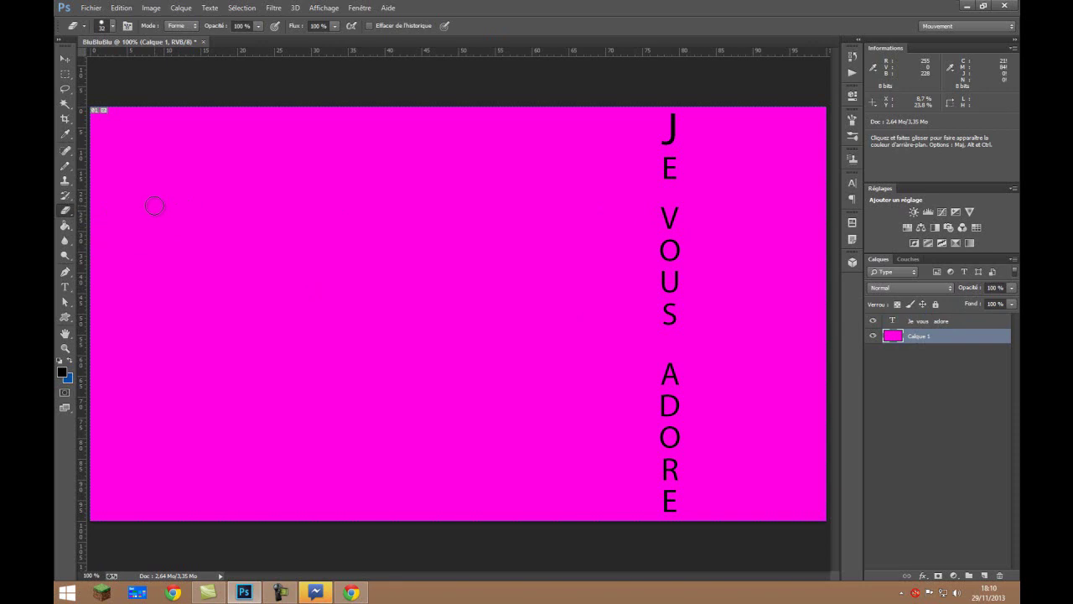
{"action": "mouse_move", "coordinate": [154, 206]}
{"action": "left_mouse_down"}
{"action": "mouse_move", "coordinate": [165, 242]}
{"action": "mouse_move", "coordinate": [210, 243]}
{"action": "left_mouse_up"}
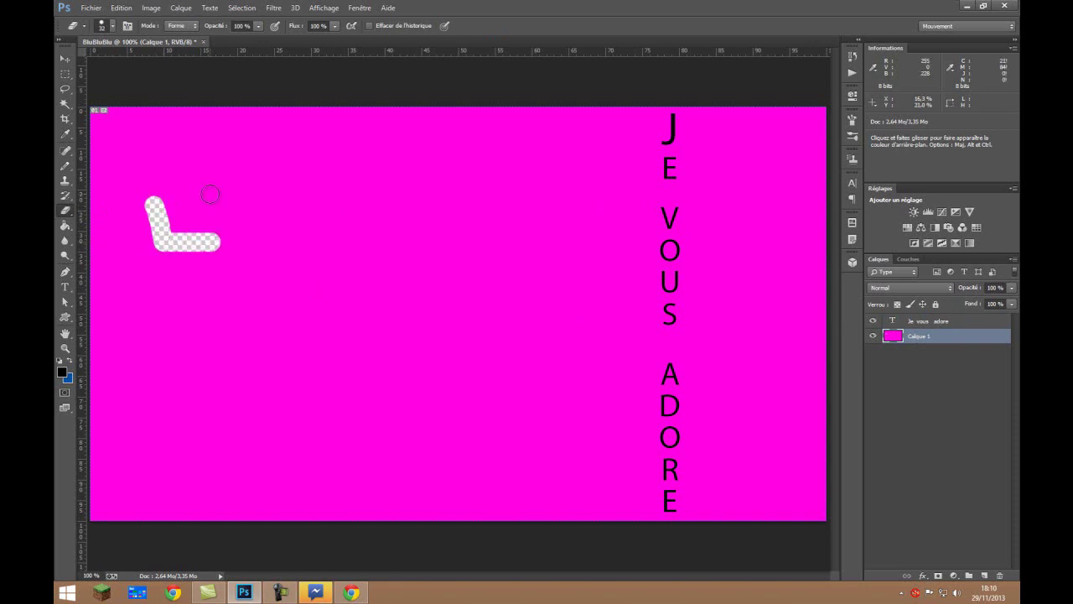
{"action": "mouse_move", "coordinate": [159, 204]}
{"action": "left_mouse_down"}
{"action": "mouse_move", "coordinate": [220, 206]}
{"action": "mouse_move", "coordinate": [183, 242]}
{"action": "left_mouse_up"}
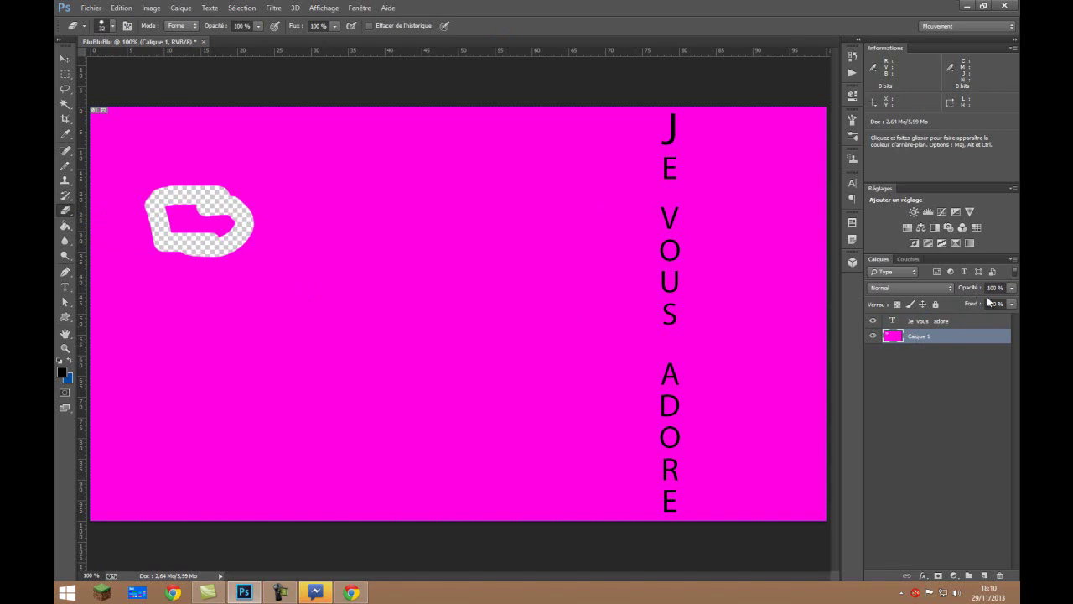
{"action": "key", "text": "ctrl+z"}
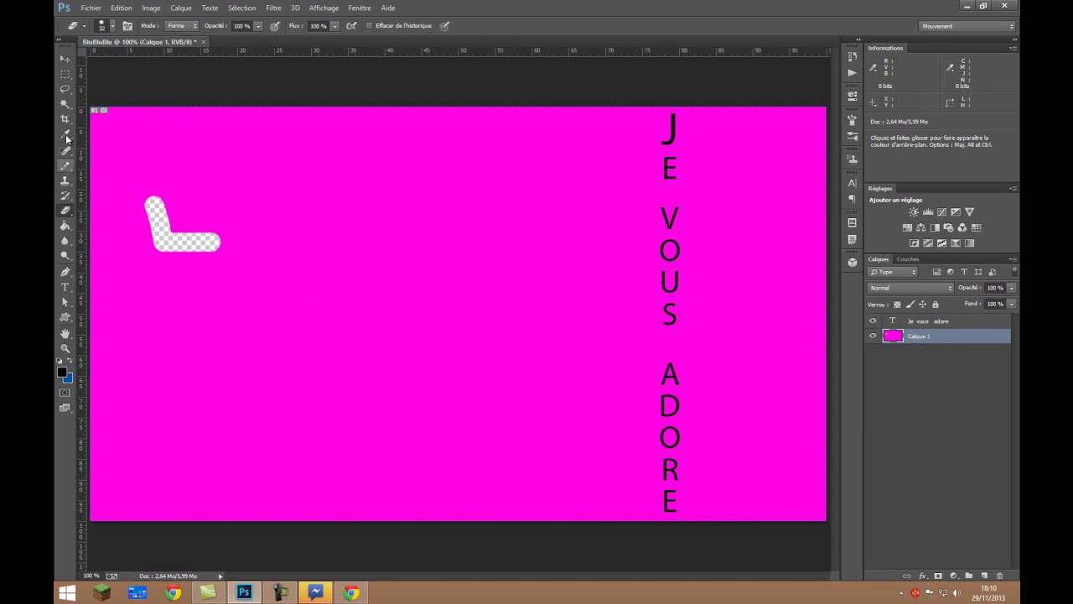
Step: Sample the canvas magenta (#ff00e4) as the foreground colour and draw a blue Pencil scribble across the erased area
{"action": "left_click", "coordinate": [65, 165]}
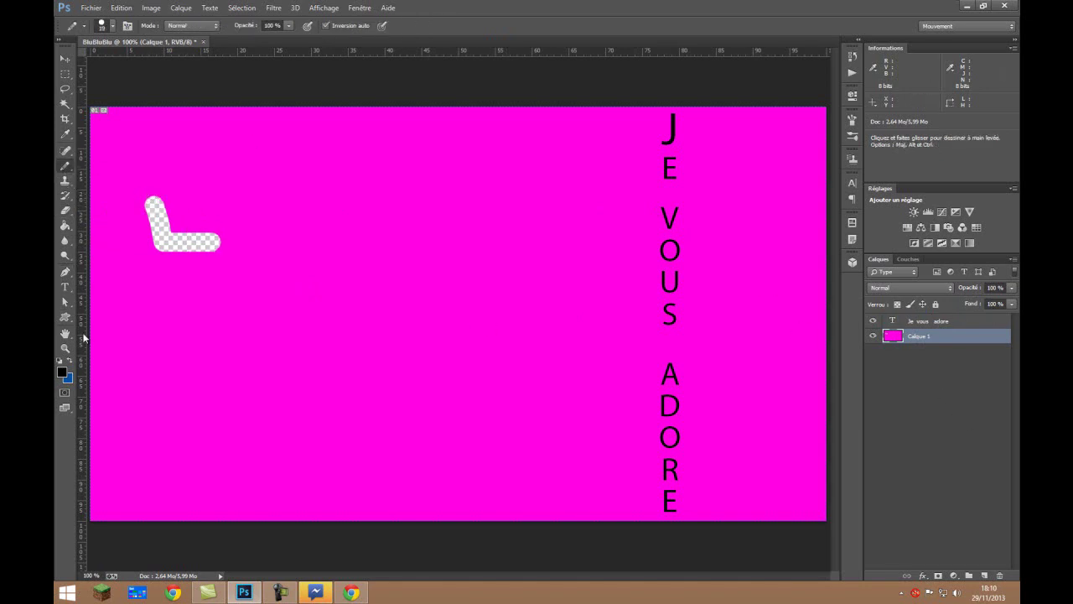
{"action": "left_click", "coordinate": [61, 373]}
{"action": "left_click", "coordinate": [272, 484]}
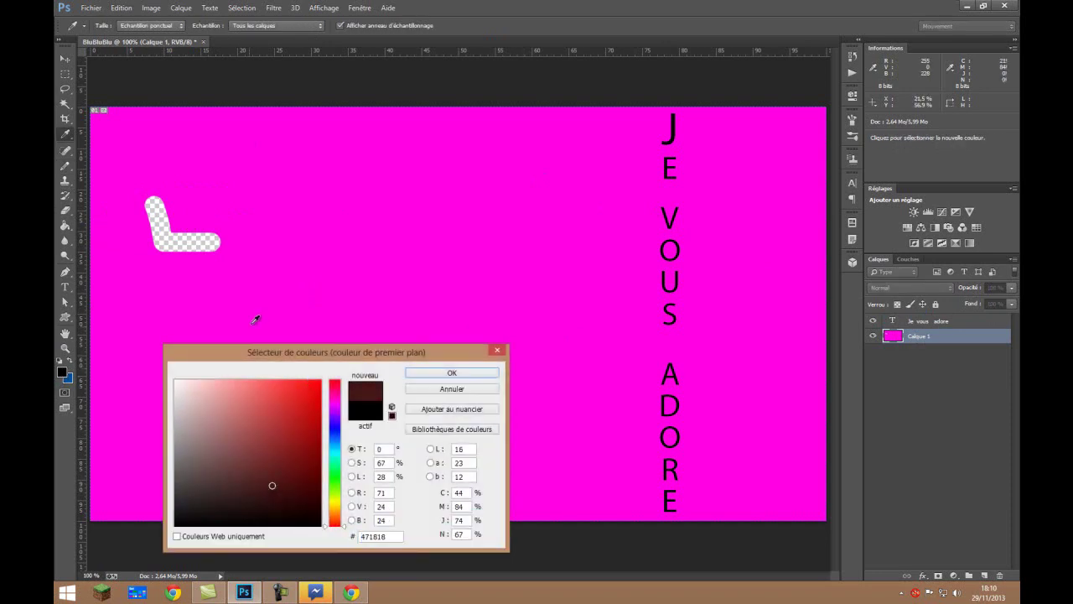
{"action": "left_click", "coordinate": [330, 321]}
{"action": "left_click", "coordinate": [451, 372]}
{"action": "mouse_move", "coordinate": [253, 243]}
{"action": "left_mouse_down"}
{"action": "mouse_move", "coordinate": [184, 223]}
{"action": "mouse_move", "coordinate": [177, 246]}
{"action": "left_mouse_up"}
Step: Cover the blue scribble and the erased area on Calque 1 with magenta Pencil strokes
{"action": "left_click", "coordinate": [61, 372]}
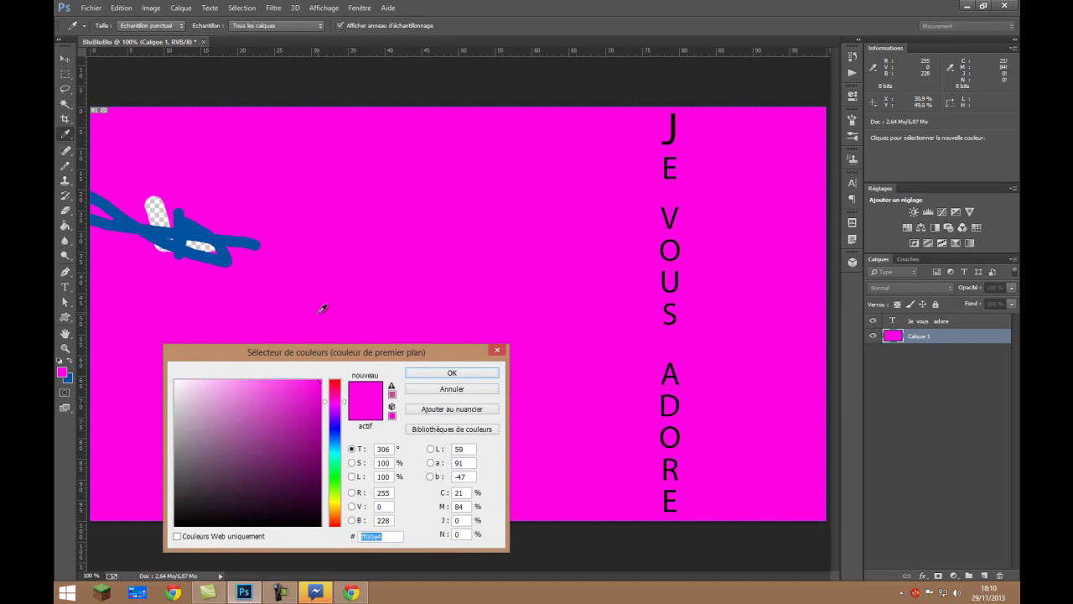
{"action": "left_click", "coordinate": [469, 373]}
{"action": "left_click_drag", "start_coordinate": [156, 201], "coordinate": [126, 223]}
{"action": "mouse_move", "coordinate": [119, 280]}
{"action": "left_mouse_down"}
{"action": "mouse_move", "coordinate": [135, 235]}
{"action": "mouse_move", "coordinate": [162, 232]}
{"action": "mouse_move", "coordinate": [165, 184]}
{"action": "mouse_move", "coordinate": [177, 181]}
{"action": "mouse_move", "coordinate": [186, 147]}
{"action": "mouse_move", "coordinate": [183, 182]}
{"action": "left_mouse_up"}
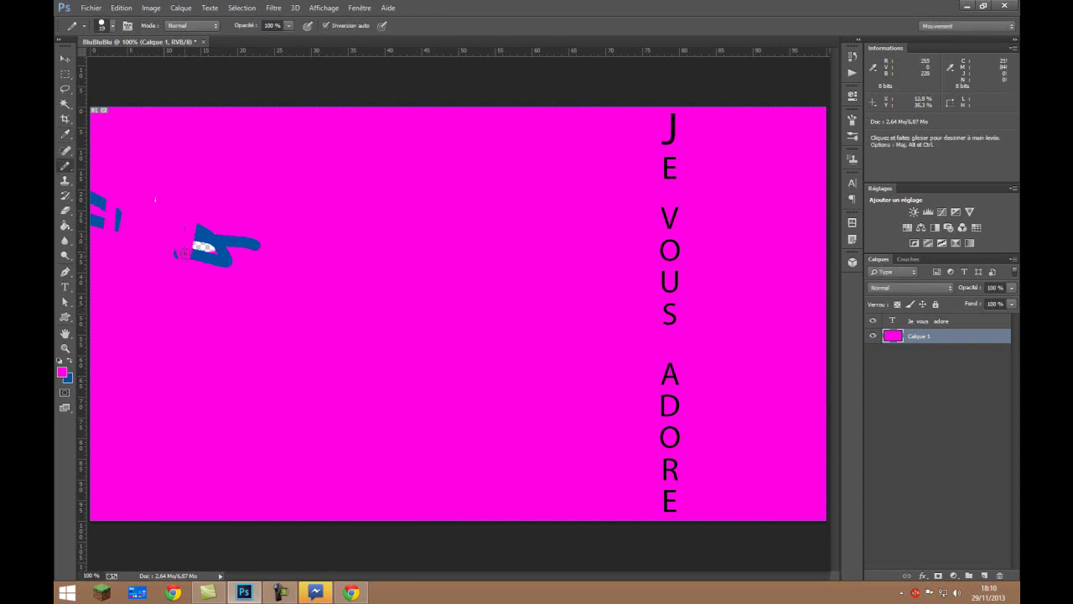
{"action": "mouse_move", "coordinate": [207, 265]}
{"action": "left_mouse_down"}
{"action": "mouse_move", "coordinate": [220, 196]}
{"action": "mouse_move", "coordinate": [513, 236]}
{"action": "mouse_move", "coordinate": [194, 243]}
{"action": "mouse_move", "coordinate": [232, 234]}
{"action": "mouse_move", "coordinate": [117, 215]}
{"action": "mouse_move", "coordinate": [187, 207]}
{"action": "mouse_move", "coordinate": [196, 228]}
{"action": "mouse_move", "coordinate": [94, 195]}
{"action": "left_mouse_up"}
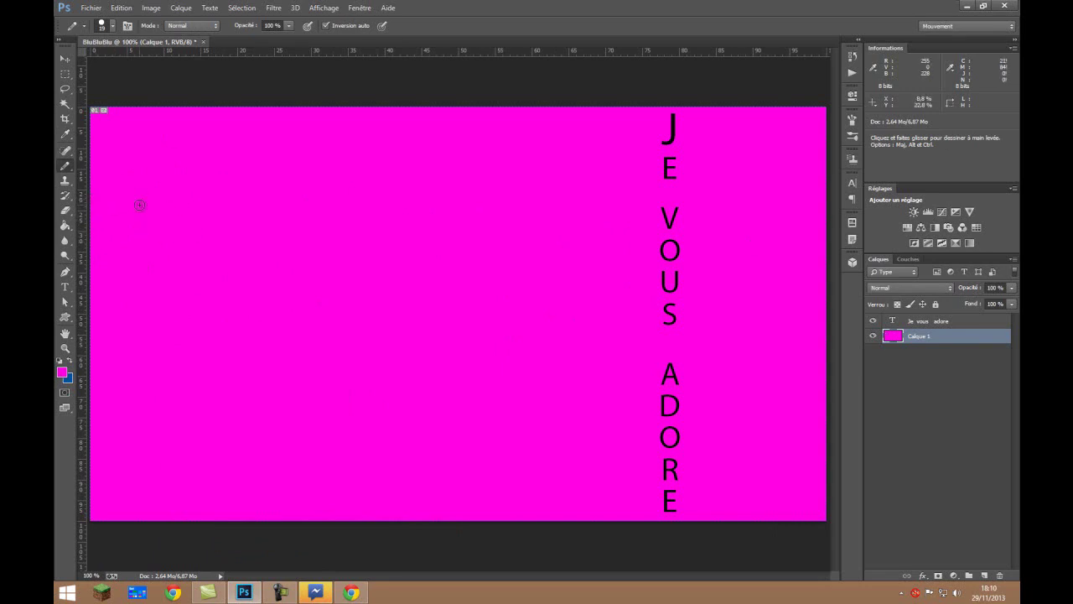
Step: Choose the magenta transparent-stripes preset for the Gradient tool and apply it along a short diagonal on Calque 1
{"action": "left_click", "coordinate": [64, 224]}
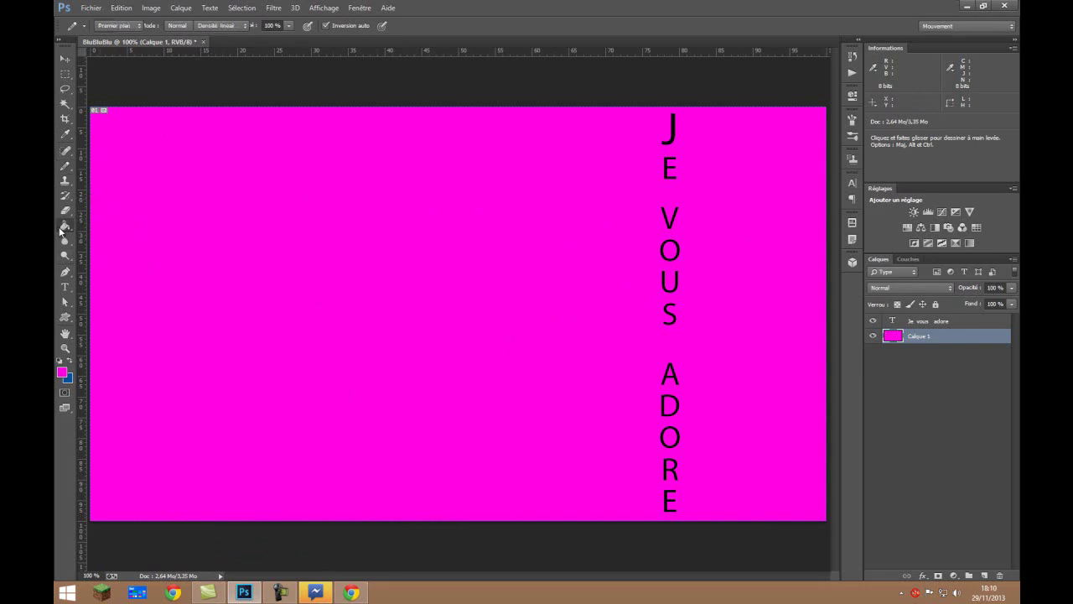
{"action": "left_click", "coordinate": [110, 225]}
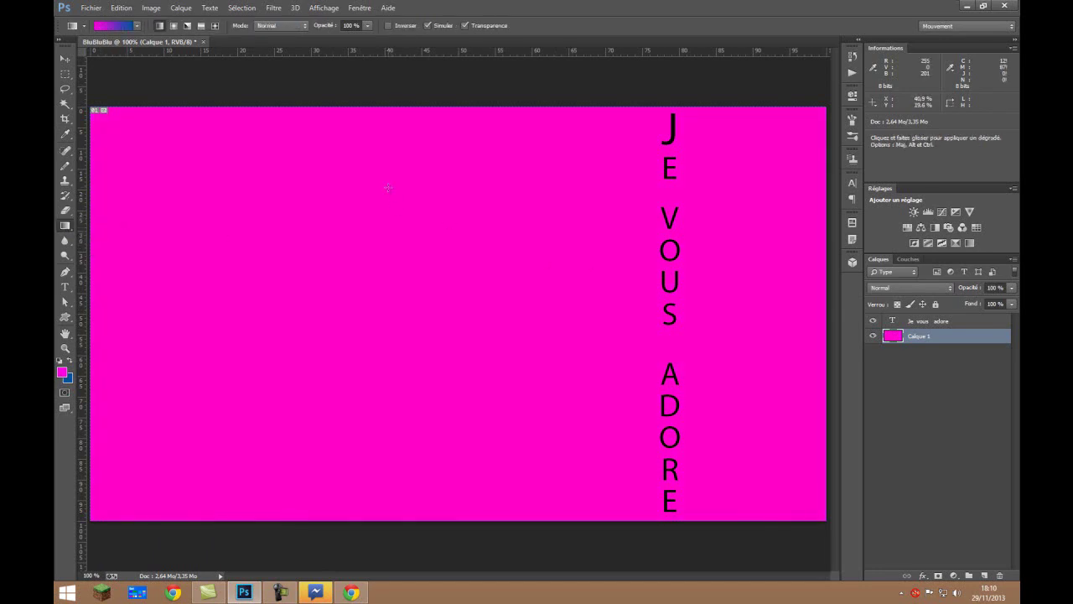
{"action": "left_click", "coordinate": [137, 26]}
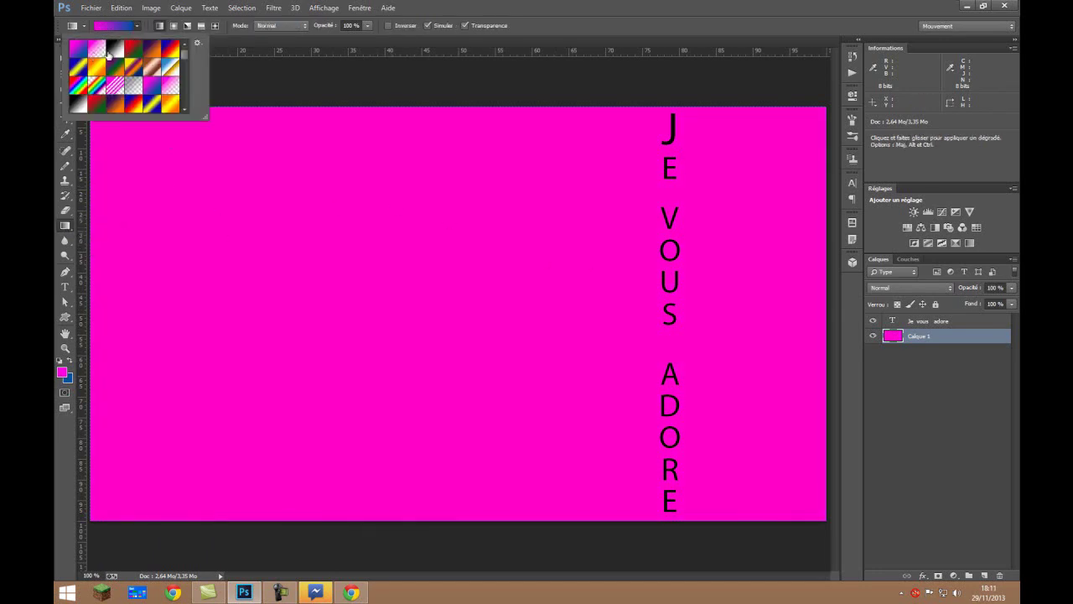
{"action": "left_click", "coordinate": [114, 86]}
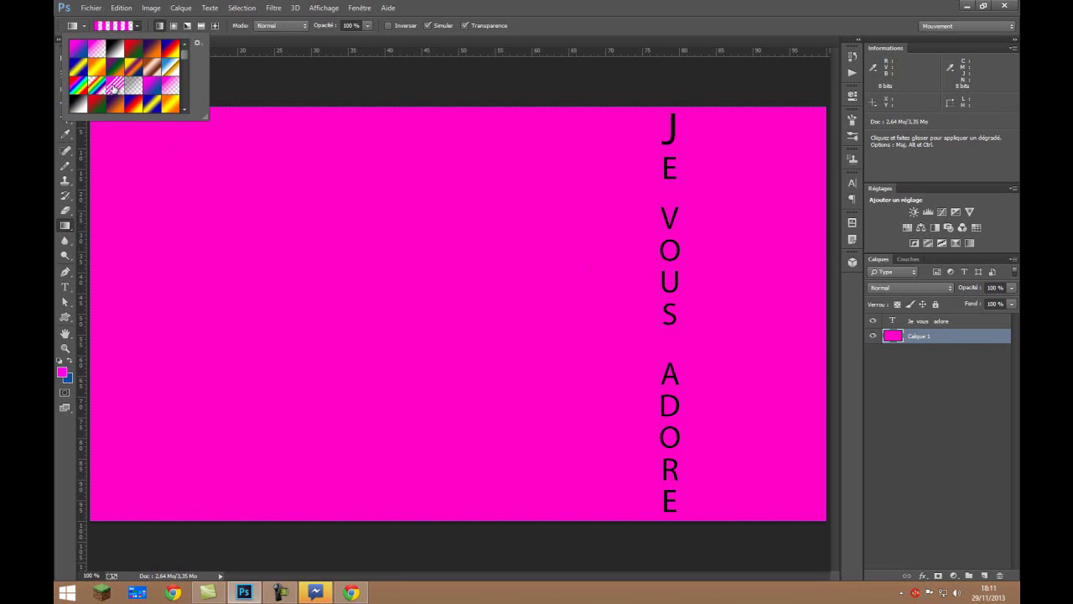
{"action": "left_click", "coordinate": [217, 243]}
{"action": "left_click_drag", "start_coordinate": [234, 262], "coordinate": [316, 313]}
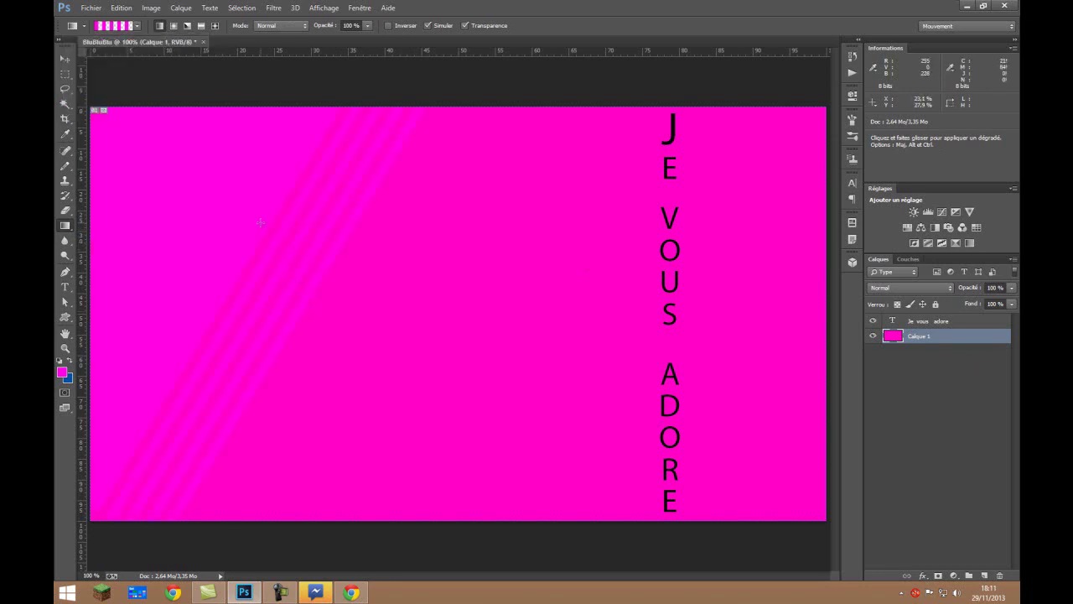
Step: Apply the striped gradient repeatedly across Calque 1 in long, mostly diagonal strokes until the canvas is evenly magenta
{"action": "left_click_drag", "start_coordinate": [268, 229], "coordinate": [489, 343]}
{"action": "left_click_drag", "start_coordinate": [344, 281], "coordinate": [716, 336]}
{"action": "left_click_drag", "start_coordinate": [394, 288], "coordinate": [841, 357]}
{"action": "left_click_drag", "start_coordinate": [209, 286], "coordinate": [833, 308]}
{"action": "left_click_drag", "start_coordinate": [386, 267], "coordinate": [500, 281]}
{"action": "left_click_drag", "start_coordinate": [360, 204], "coordinate": [747, 373]}
{"action": "left_click_drag", "start_coordinate": [456, 336], "coordinate": [763, 439]}
{"action": "left_click_drag", "start_coordinate": [410, 333], "coordinate": [674, 356]}
{"action": "left_click_drag", "start_coordinate": [585, 313], "coordinate": [957, 472]}
{"action": "left_click_drag", "start_coordinate": [340, 166], "coordinate": [498, 237]}
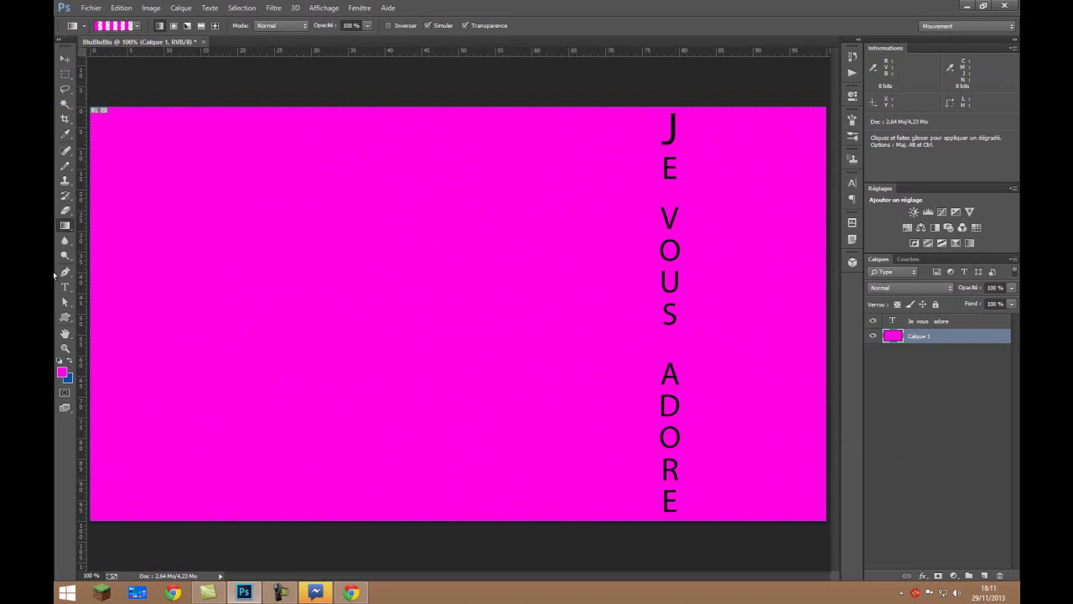
Step: Fill Calque 1 repeatedly with the magenta Paint Bucket in its linear blend mode until the layer turns red
{"action": "right_click", "coordinate": [64, 226]}
{"action": "left_click", "coordinate": [99, 234]}
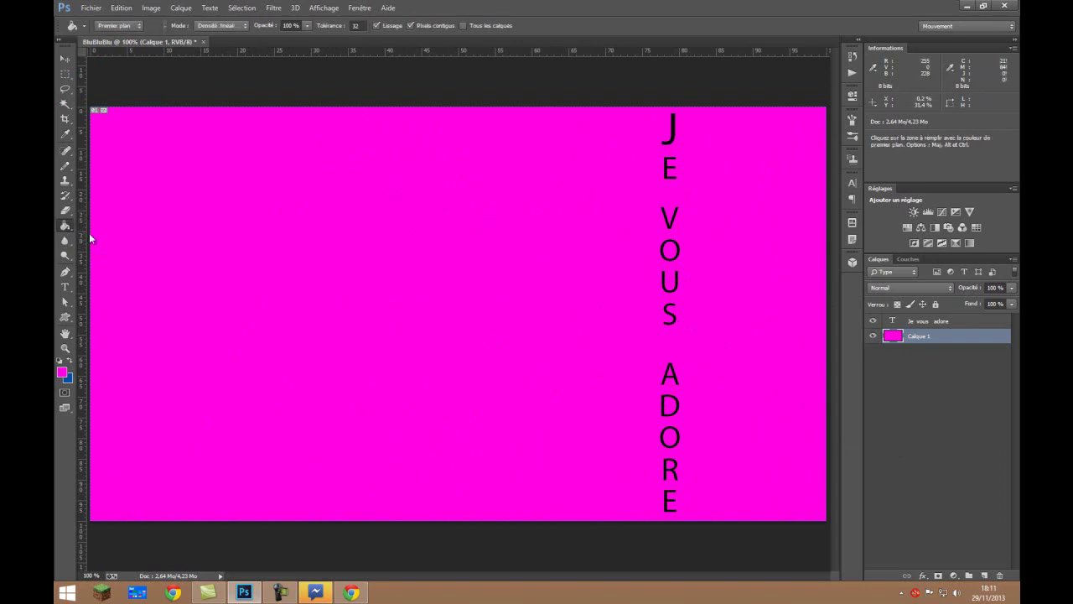
{"action": "left_click", "coordinate": [150, 234]}
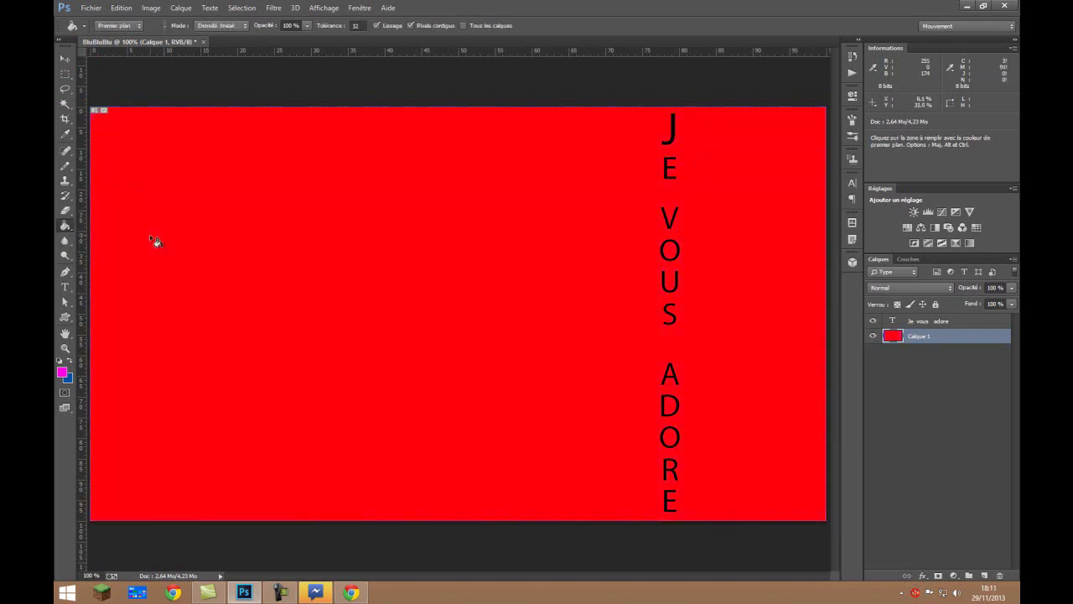
Step: Look at the tools grouped with the Blur tool and at the Dodge tool
{"action": "left_click", "coordinate": [64, 243]}
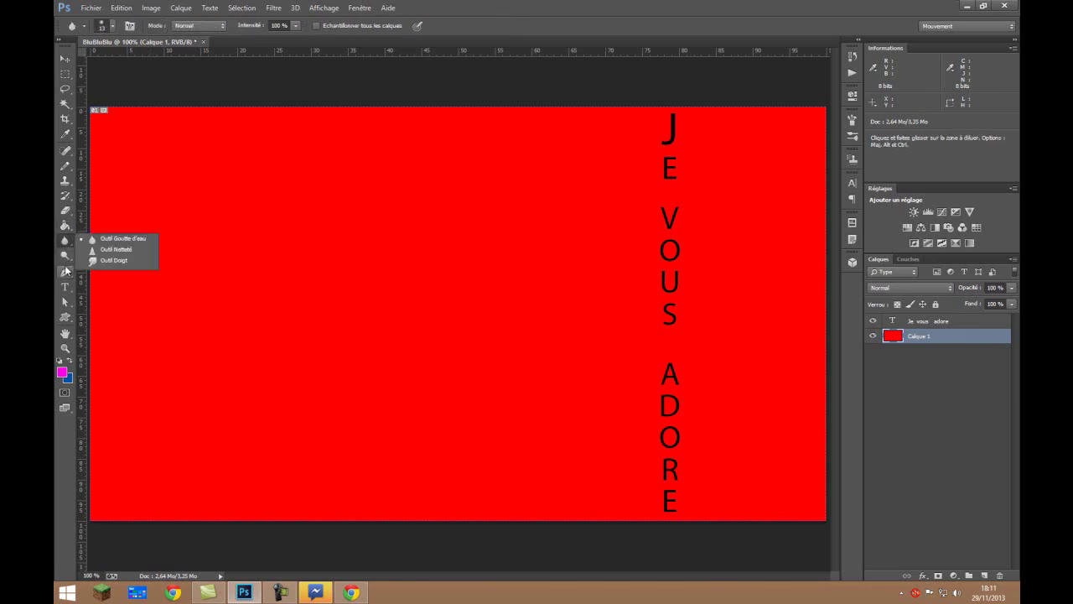
{"action": "left_click", "coordinate": [67, 259]}
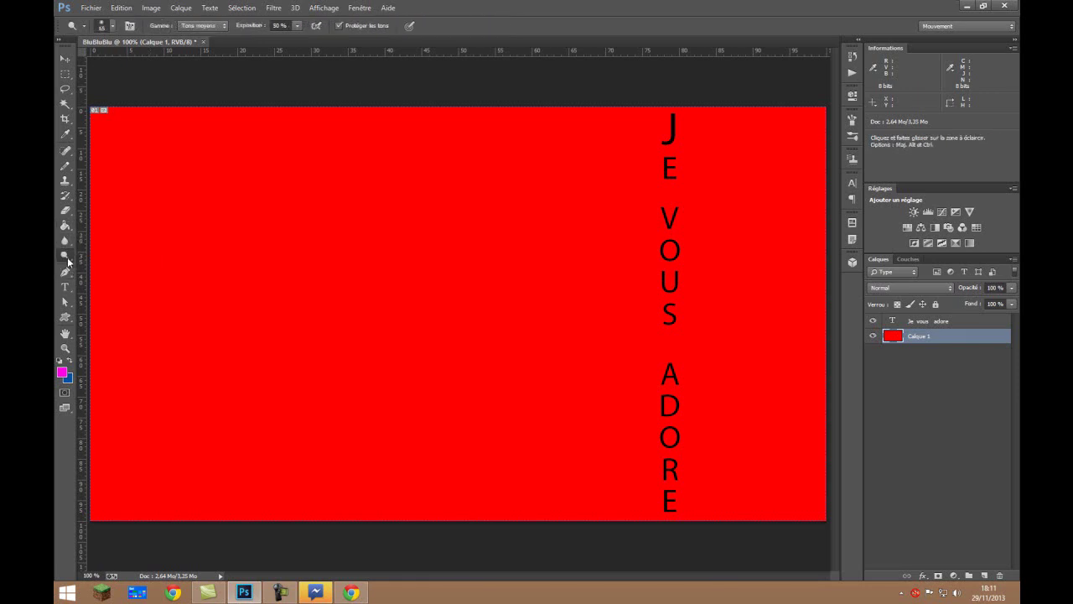
{"action": "left_click", "coordinate": [68, 261]}
Step: Draw a closed six-point path with straight sides across the red area using the Pen tool
{"action": "left_click", "coordinate": [68, 275]}
{"action": "left_click", "coordinate": [96, 271]}
{"action": "left_click", "coordinate": [175, 225]}
{"action": "left_click", "coordinate": [433, 181]}
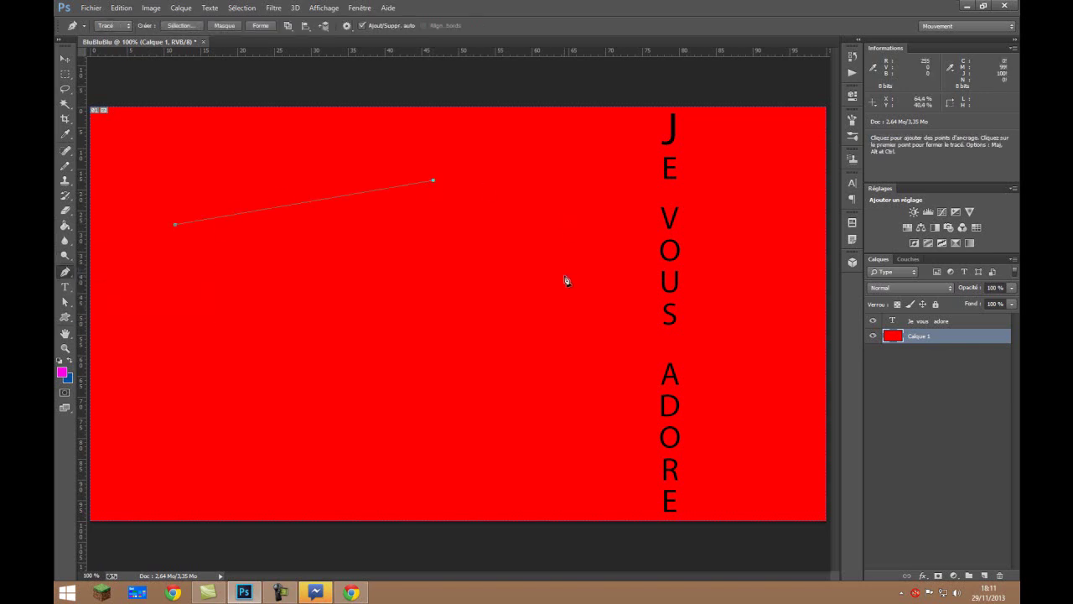
{"action": "left_click", "coordinate": [218, 368]}
{"action": "left_click", "coordinate": [157, 262]}
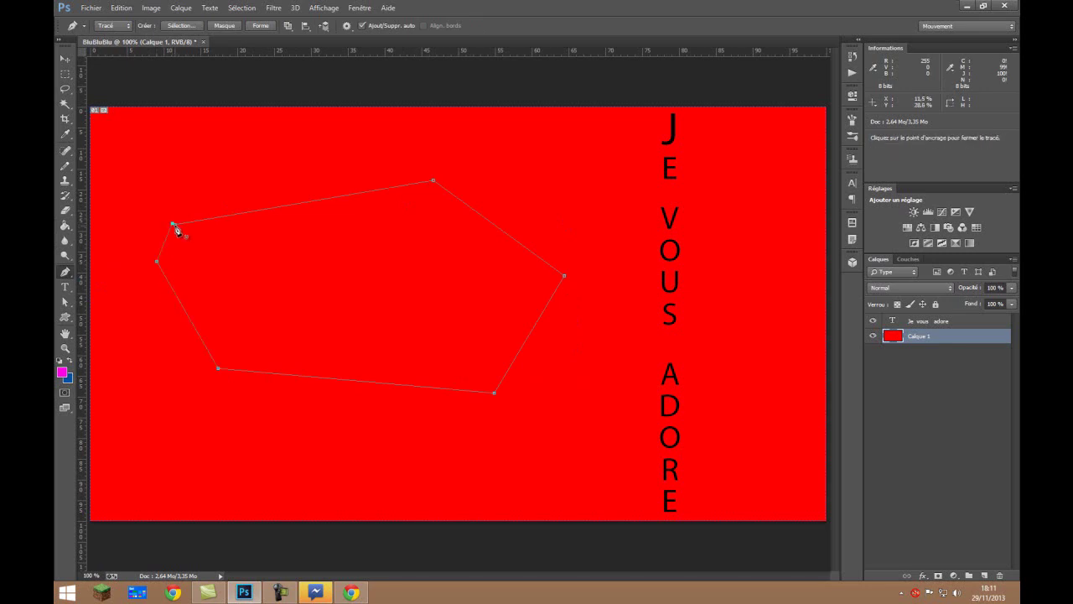
{"action": "left_click", "coordinate": [174, 225]}
Step: Convert the six-point path into a new smoothed selection with a feather radius of 0 pixels
{"action": "right_click", "coordinate": [335, 274]}
{"action": "left_click", "coordinate": [363, 321]}
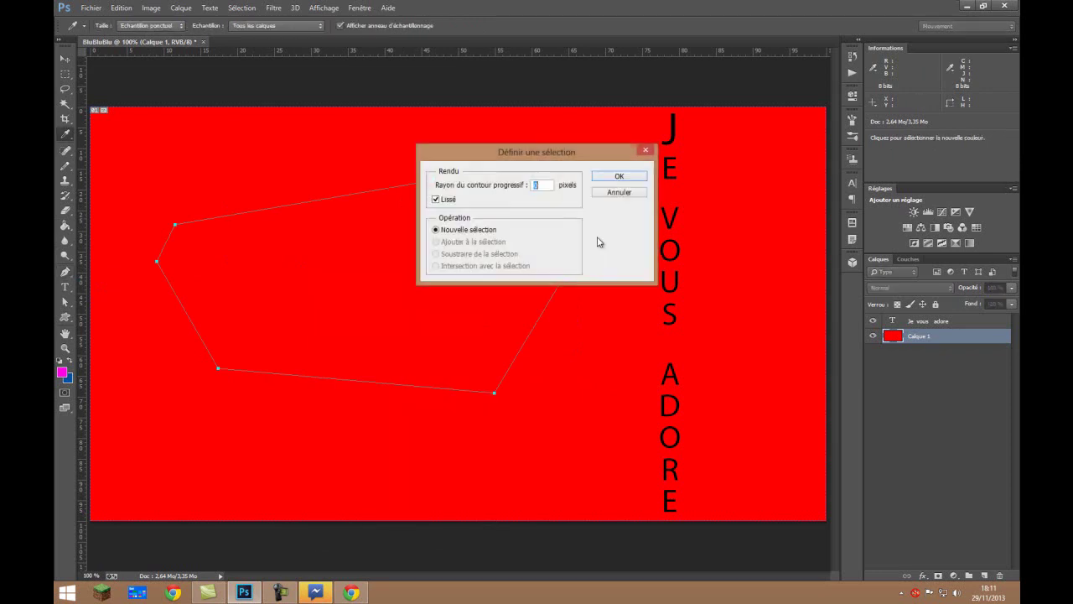
{"action": "left_click", "coordinate": [620, 176]}
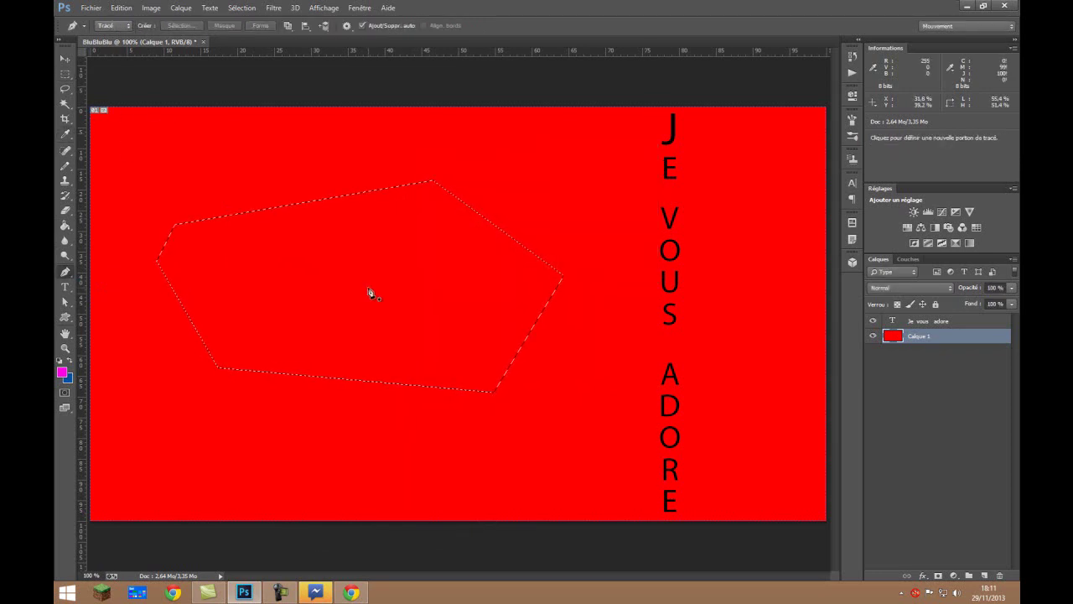
Step: Move the six-sided selection around with the Rectangular Marquee tool and deselect it
{"action": "left_click", "coordinate": [65, 73]}
{"action": "left_click_drag", "start_coordinate": [346, 237], "coordinate": [561, 251]}
{"action": "left_click_drag", "start_coordinate": [190, 259], "coordinate": [254, 223]}
{"action": "left_click", "coordinate": [261, 265]}
Step: Draw freehand paths with the Freeform Pen tool on the red canvas and undo them
{"action": "left_click", "coordinate": [64, 273]}
{"action": "left_click", "coordinate": [117, 280]}
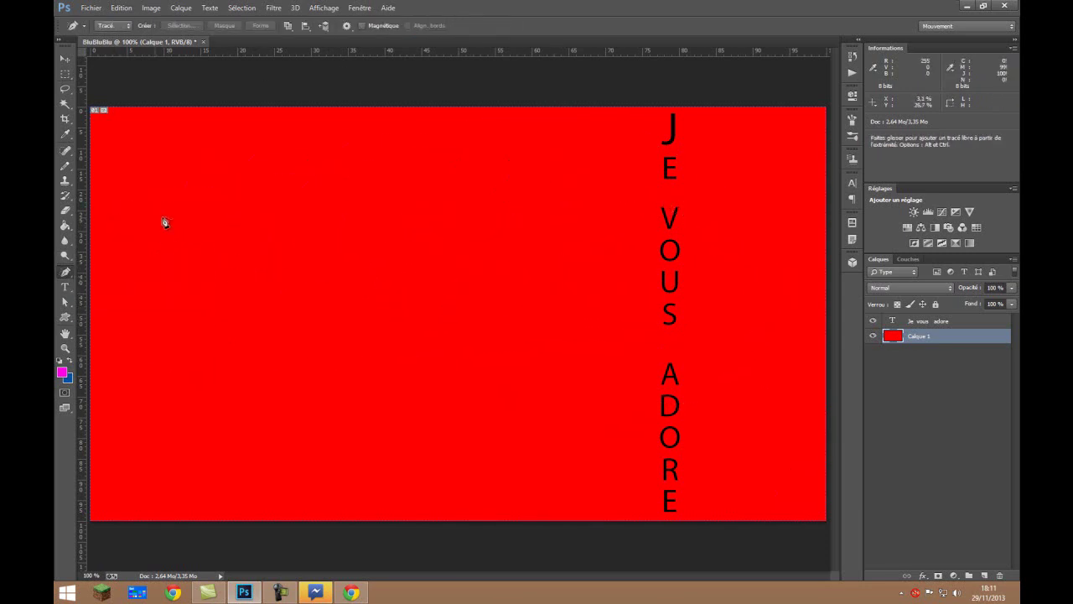
{"action": "mouse_move", "coordinate": [159, 296]}
{"action": "left_mouse_down"}
{"action": "mouse_move", "coordinate": [225, 211]}
{"action": "mouse_move", "coordinate": [688, 240]}
{"action": "mouse_move", "coordinate": [615, 400]}
{"action": "mouse_move", "coordinate": [239, 395]}
{"action": "left_mouse_up"}
{"action": "mouse_move", "coordinate": [265, 450]}
{"action": "left_mouse_down"}
{"action": "mouse_move", "coordinate": [331, 454]}
{"action": "mouse_move", "coordinate": [294, 247]}
{"action": "mouse_move", "coordinate": [316, 228]}
{"action": "left_mouse_up"}
{"action": "key", "text": "ctrl+z"}
Step: Look through the Pen tool variants and the horizontal, vertical and mask Type tools
{"action": "right_click", "coordinate": [65, 273]}
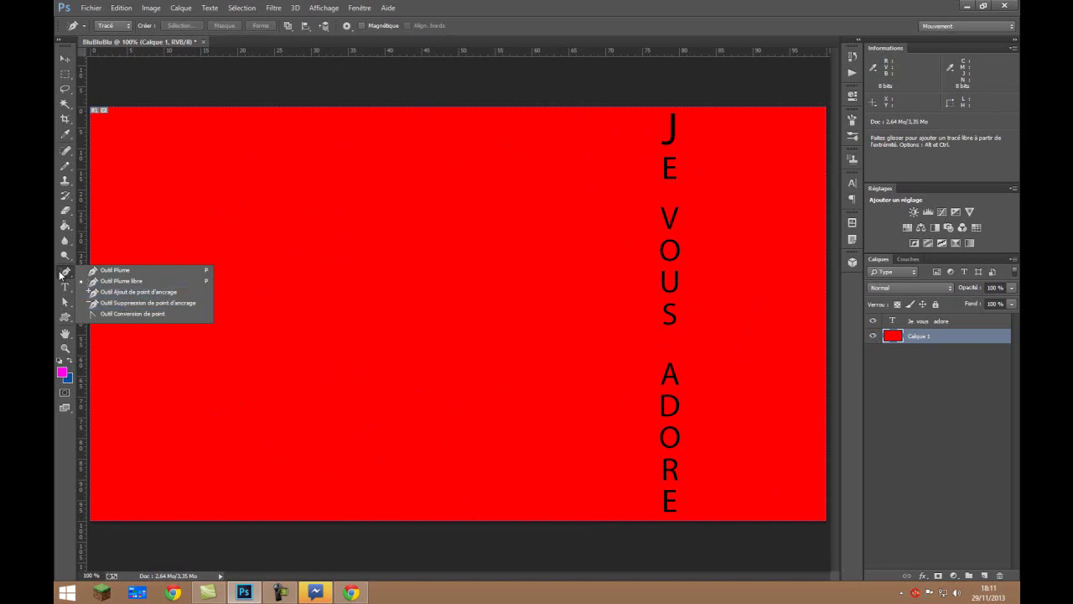
{"action": "left_click", "coordinate": [110, 275]}
{"action": "left_click", "coordinate": [66, 286]}
{"action": "right_click", "coordinate": [66, 287]}
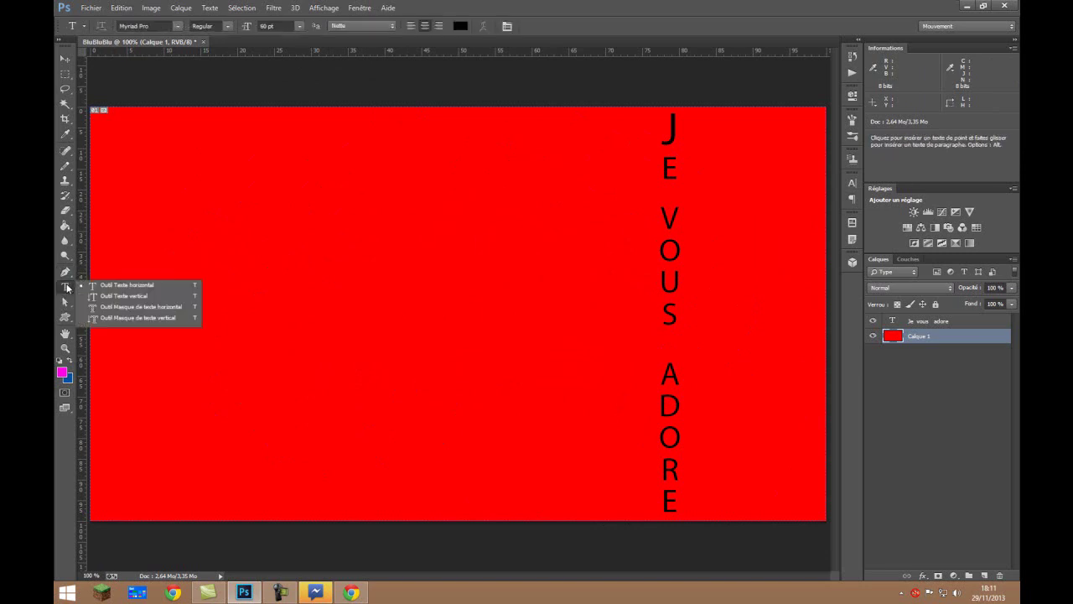
Step: Draw a thin magenta rectangle shape of about 463 × 29 px in the upper left area of the canvas
{"action": "left_click", "coordinate": [66, 317]}
{"action": "right_click", "coordinate": [66, 317]}
{"action": "left_click", "coordinate": [115, 319]}
{"action": "left_click_drag", "start_coordinate": [150, 174], "coordinate": [417, 191]}
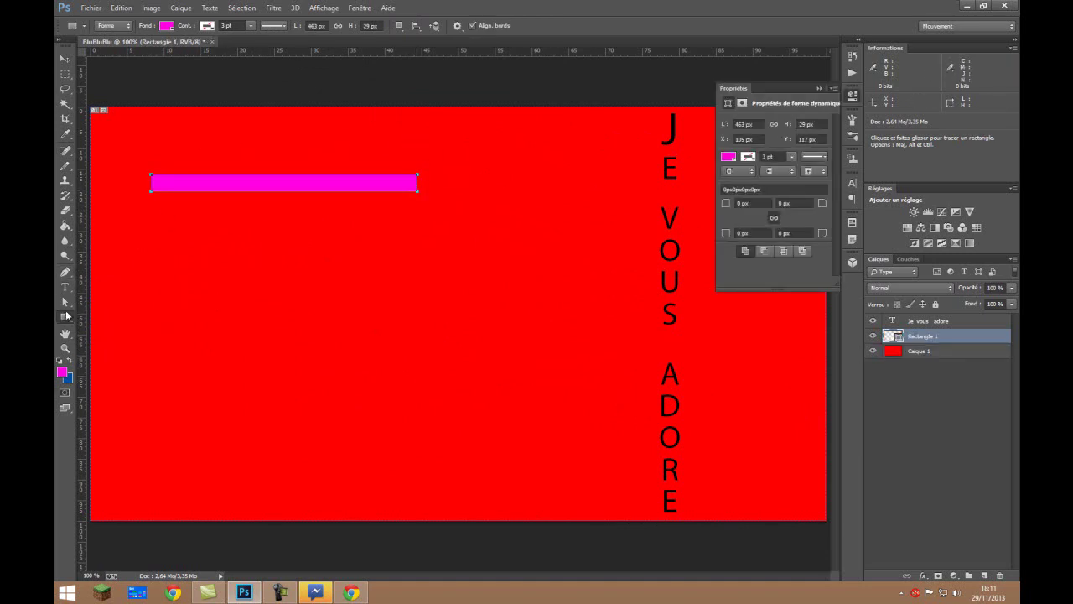
Step: Draw a thin magenta rounded rectangle of about 480 × 24 px with a 10 px radius below the first rectangle
{"action": "right_click", "coordinate": [65, 317]}
{"action": "left_click", "coordinate": [132, 331]}
{"action": "left_click_drag", "start_coordinate": [142, 228], "coordinate": [420, 243]}
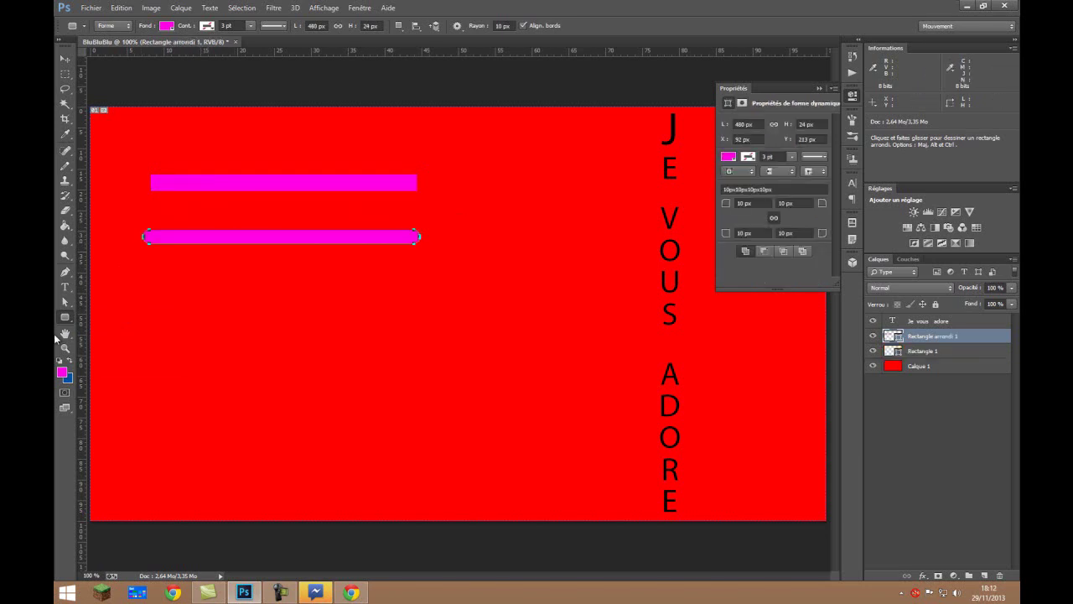
Step: Draw a magenta ellipse of about 146 × 117 px below the rounded rectangle
{"action": "right_click", "coordinate": [65, 317]}
{"action": "left_click", "coordinate": [126, 342]}
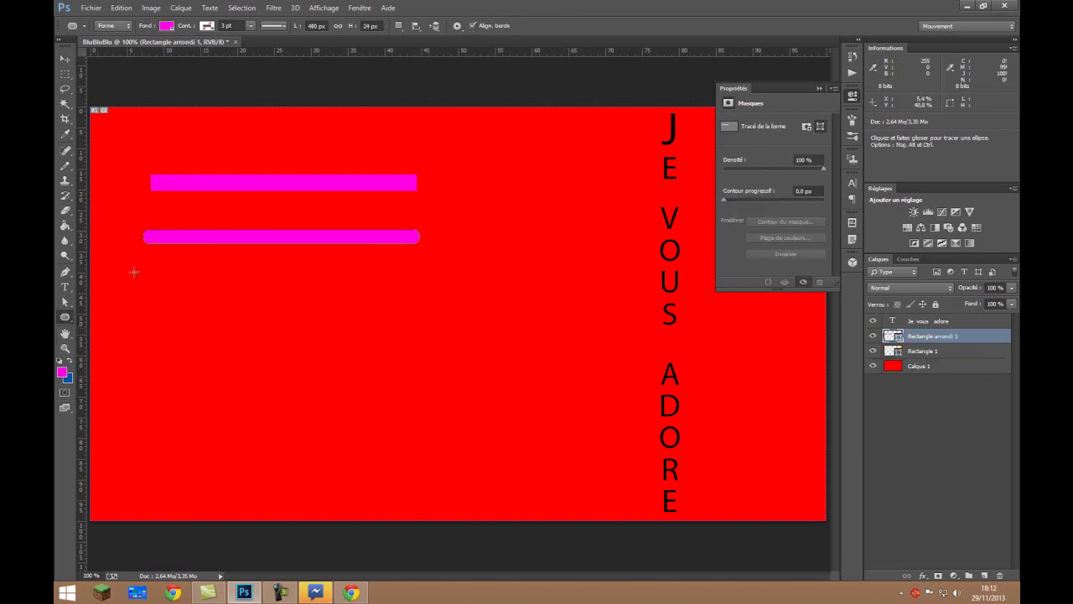
{"action": "left_click_drag", "start_coordinate": [171, 264], "coordinate": [254, 330]}
Step: Draw a five-sided magenta polygon of about 90 × 90 px beside the ellipse, just under the rounded rectangle
{"action": "right_click", "coordinate": [65, 316]}
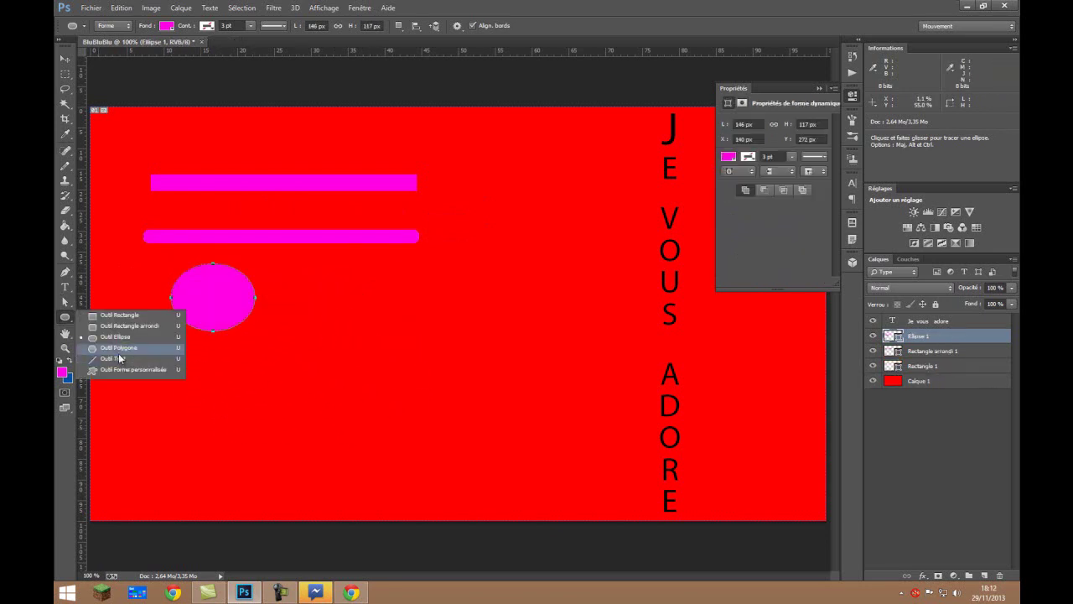
{"action": "left_click", "coordinate": [122, 355]}
{"action": "left_click_drag", "start_coordinate": [293, 263], "coordinate": [307, 240]}
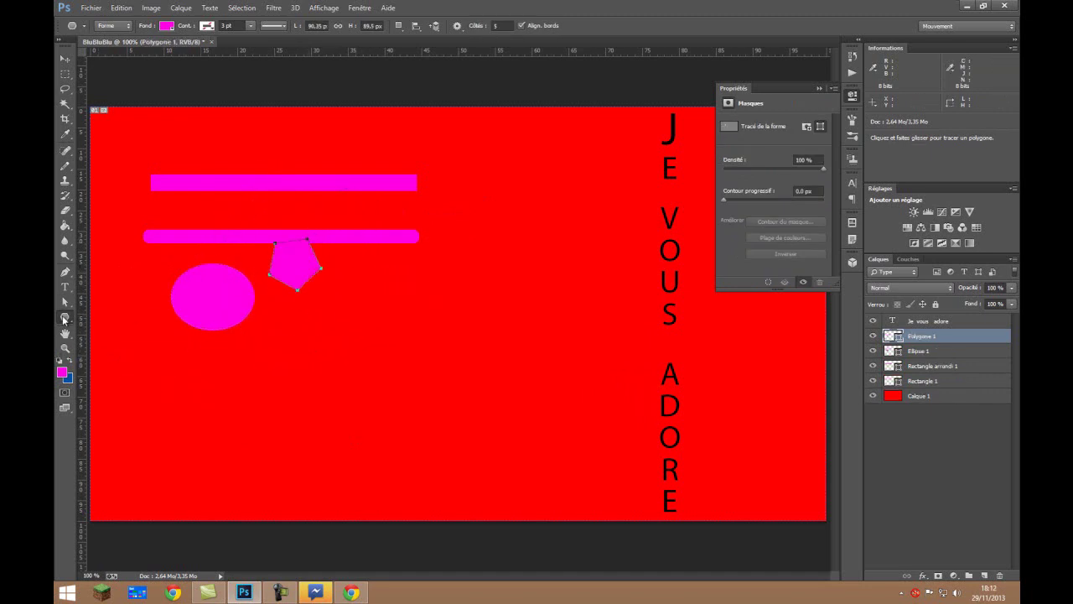
Step: Draw about a dozen magenta lines 1 px thick in various directions across the canvas with the Line tool
{"action": "right_click", "coordinate": [64, 317]}
{"action": "left_click", "coordinate": [142, 362]}
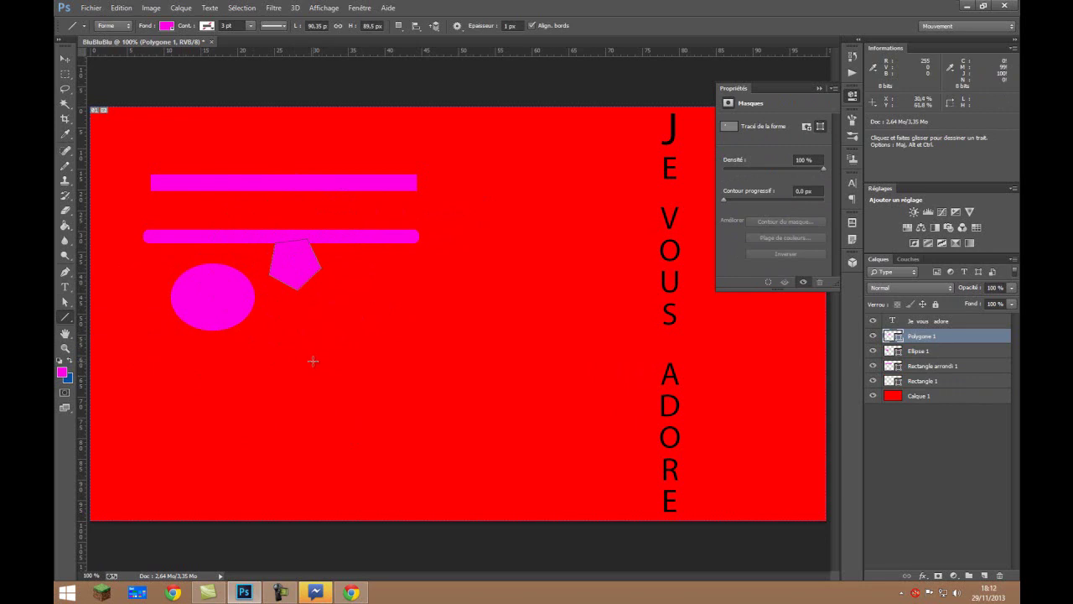
{"action": "left_click_drag", "start_coordinate": [314, 361], "coordinate": [395, 278]}
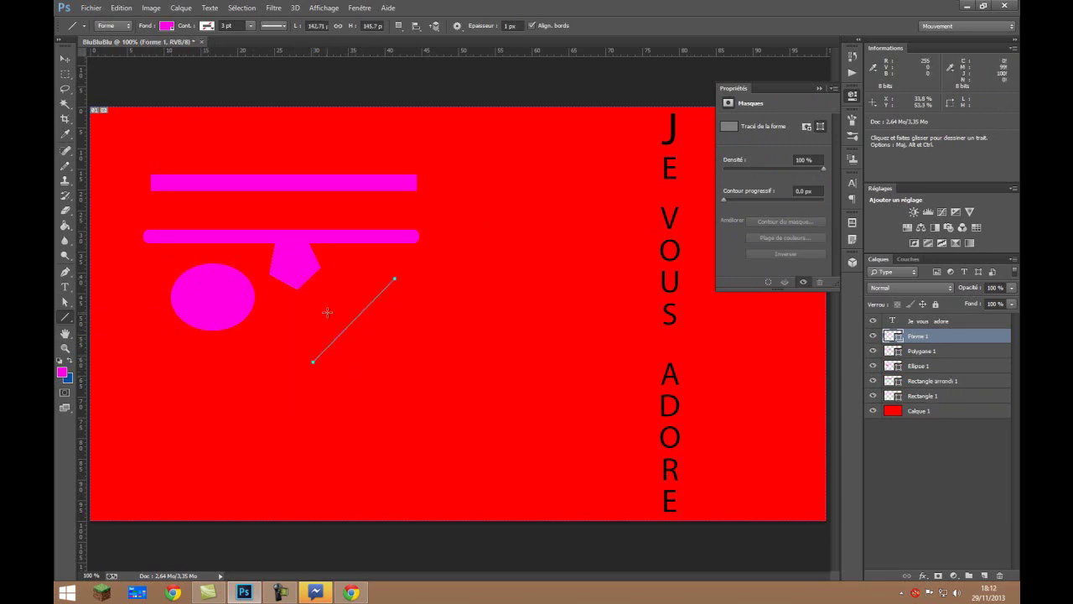
{"action": "mouse_move", "coordinate": [294, 314]}
{"action": "left_mouse_down"}
{"action": "mouse_move", "coordinate": [315, 329]}
{"action": "mouse_move", "coordinate": [350, 324]}
{"action": "left_mouse_up"}
{"action": "left_click_drag", "start_coordinate": [349, 375], "coordinate": [421, 332]}
{"action": "left_click_drag", "start_coordinate": [294, 288], "coordinate": [337, 385]}
{"action": "left_click_drag", "start_coordinate": [225, 437], "coordinate": [279, 398]}
{"action": "left_click_drag", "start_coordinate": [563, 278], "coordinate": [563, 274]}
{"action": "left_click_drag", "start_coordinate": [530, 273], "coordinate": [353, 340]}
{"action": "left_click_drag", "start_coordinate": [233, 232], "coordinate": [719, 362]}
{"action": "left_click_drag", "start_coordinate": [572, 185], "coordinate": [539, 398]}
{"action": "mouse_move", "coordinate": [138, 213]}
{"action": "left_mouse_down"}
{"action": "mouse_move", "coordinate": [88, 235]}
{"action": "mouse_move", "coordinate": [428, 367]}
{"action": "left_mouse_up"}
{"action": "left_click_drag", "start_coordinate": [386, 316], "coordinate": [575, 471]}
{"action": "left_click_drag", "start_coordinate": [445, 107], "coordinate": [455, 235]}
Step: Browse the custom shape presets, then draw two small magenta hearts and one large heart of about 777 × 812 px
{"action": "left_click_drag", "start_coordinate": [60, 324], "coordinate": [131, 368]}
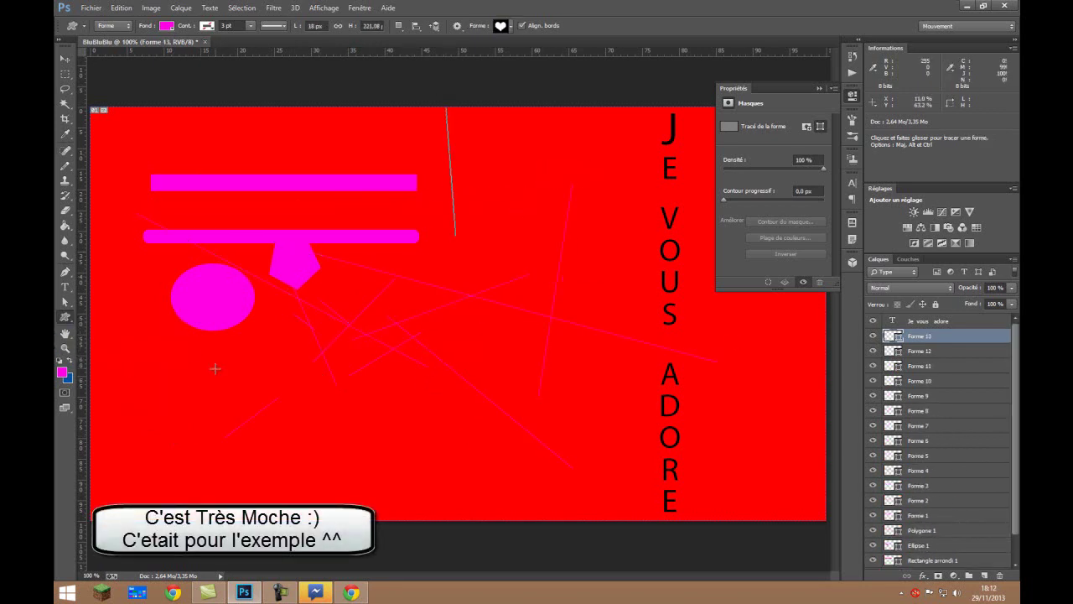
{"action": "left_click", "coordinate": [511, 26]}
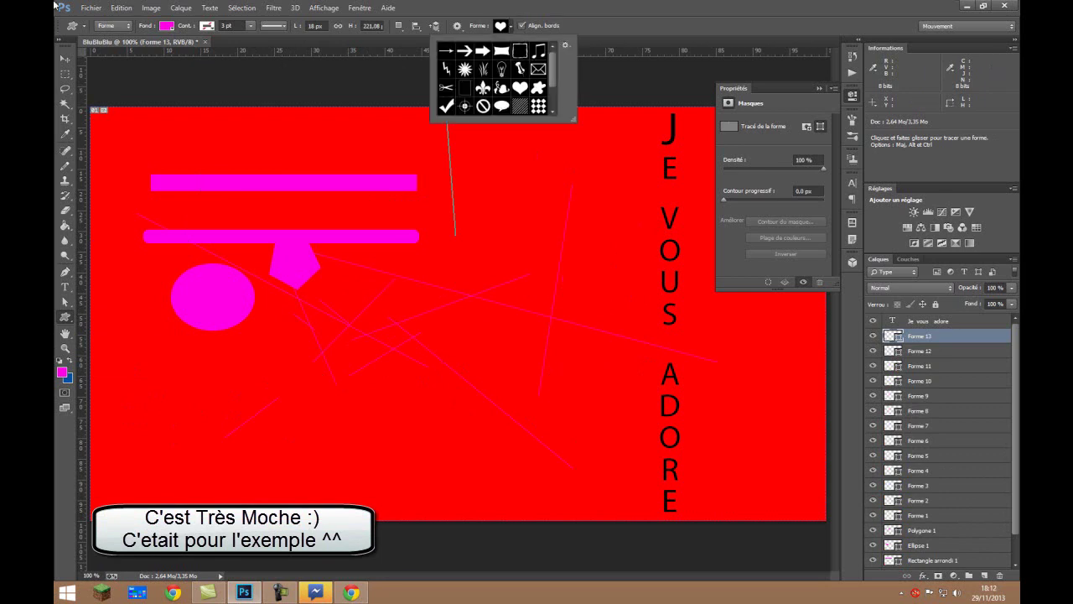
{"action": "left_click_drag", "start_coordinate": [550, 53], "coordinate": [562, 118]}
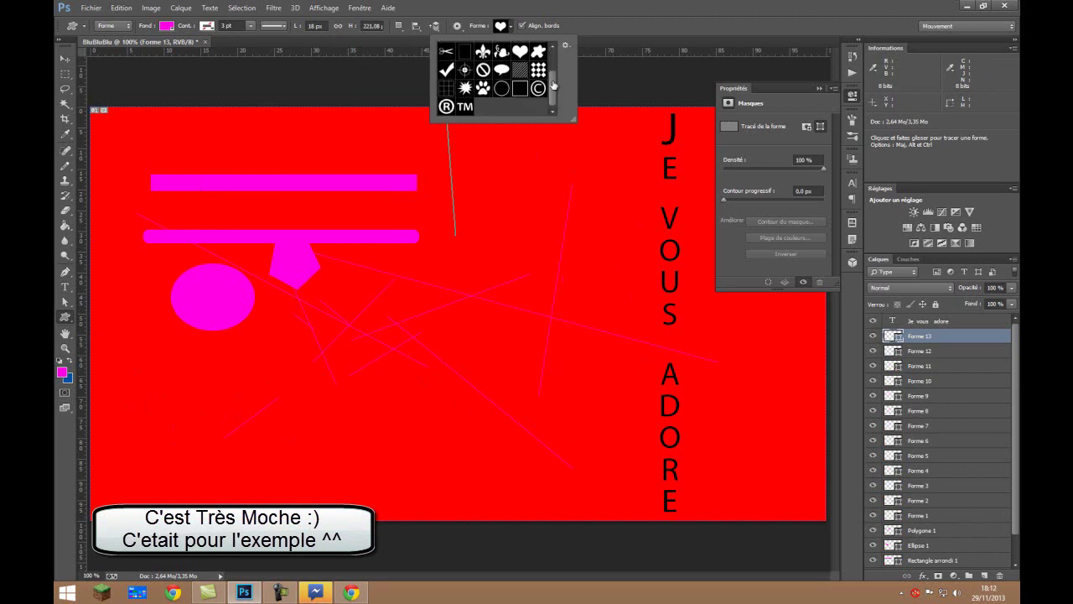
{"action": "left_click", "coordinate": [565, 47]}
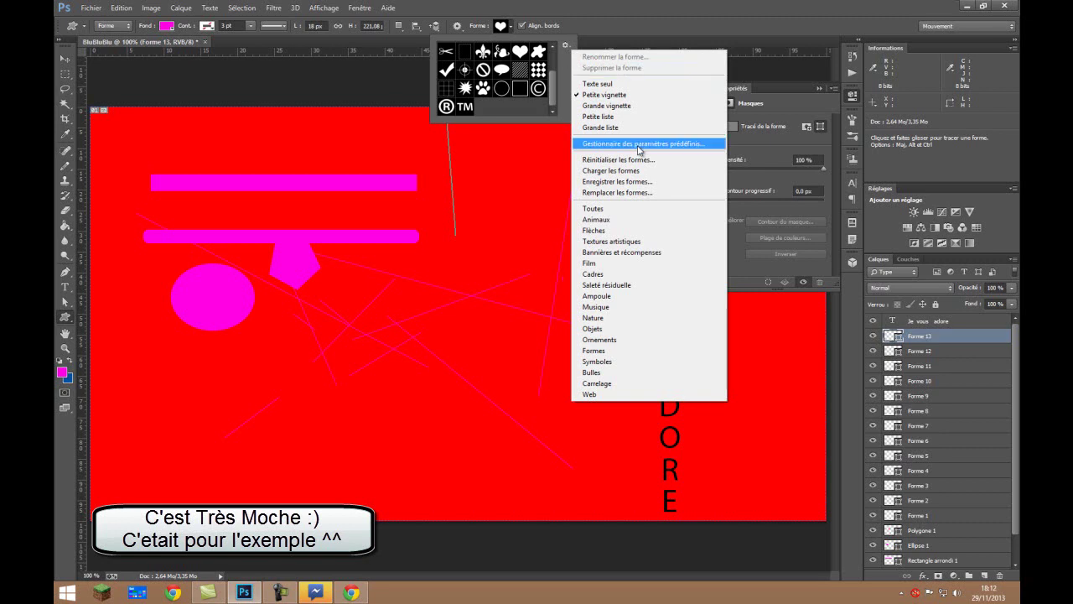
{"action": "left_click", "coordinate": [556, 77]}
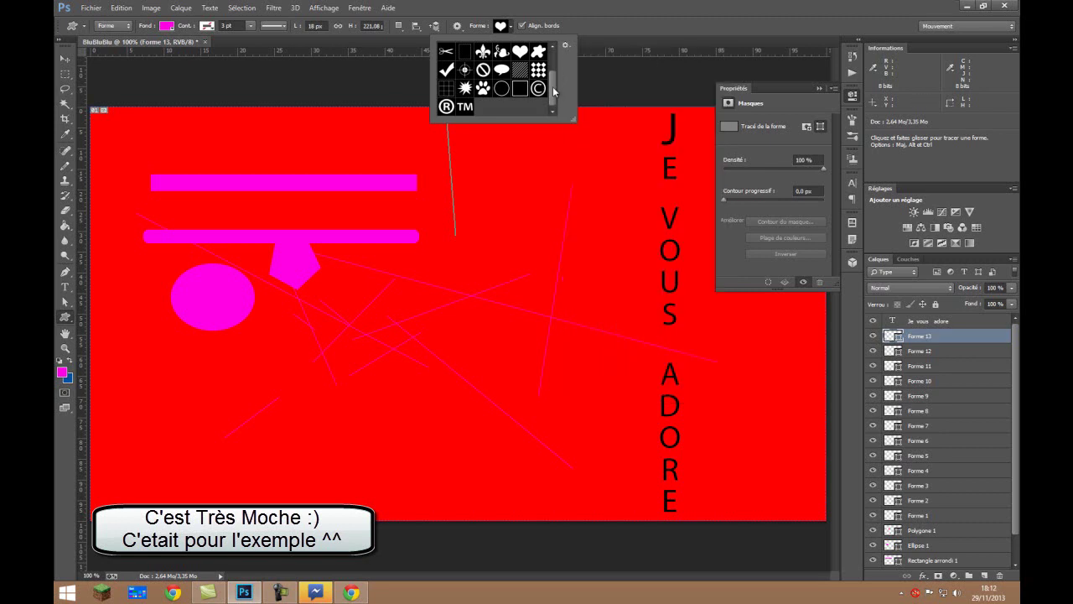
{"action": "left_click_drag", "start_coordinate": [553, 90], "coordinate": [553, 74]}
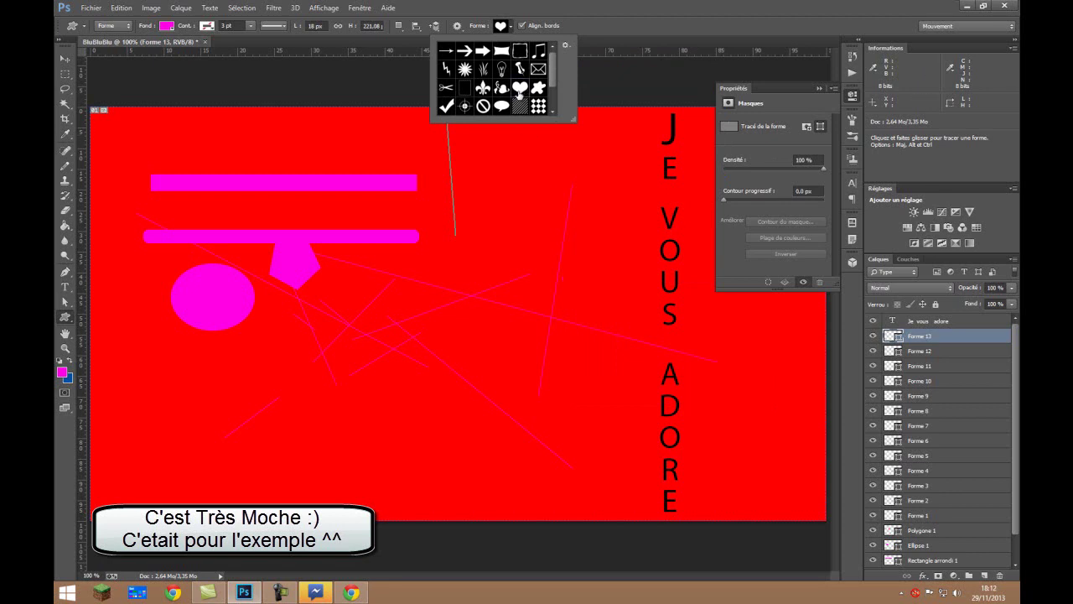
{"action": "left_click_drag", "start_coordinate": [502, 202], "coordinate": [537, 234]}
{"action": "left_click_drag", "start_coordinate": [510, 162], "coordinate": [549, 198]}
{"action": "left_click_drag", "start_coordinate": [267, 140], "coordinate": [714, 602]}
Step: Move the large heart up and slightly to the left so its lower tip lies within the canvas
{"action": "left_click_drag", "start_coordinate": [69, 54], "coordinate": [55, 37]}
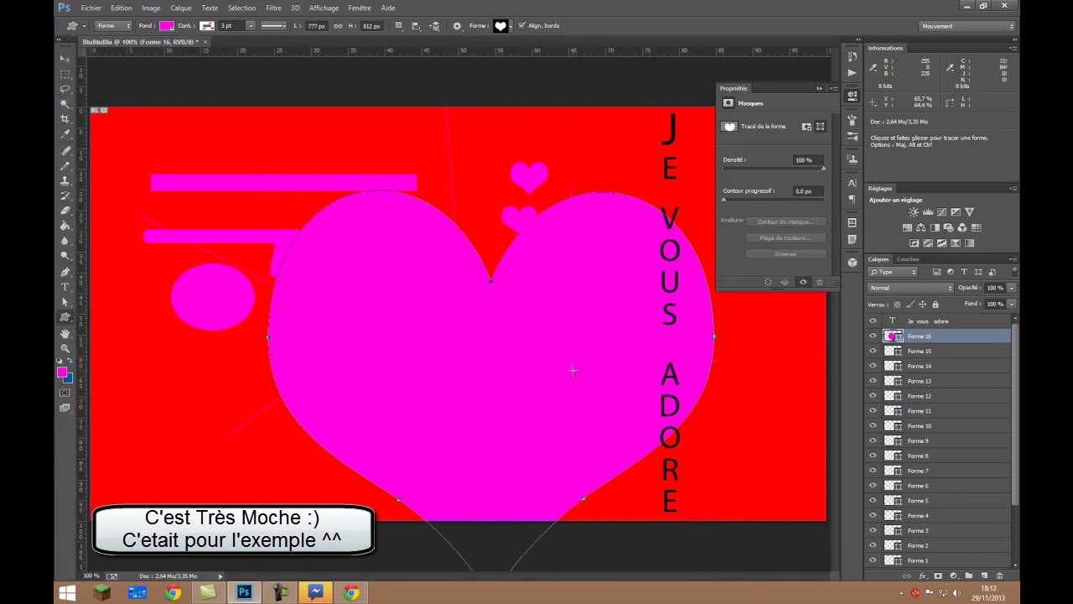
{"action": "left_click", "coordinate": [65, 59]}
{"action": "left_click_drag", "start_coordinate": [381, 293], "coordinate": [375, 242]}
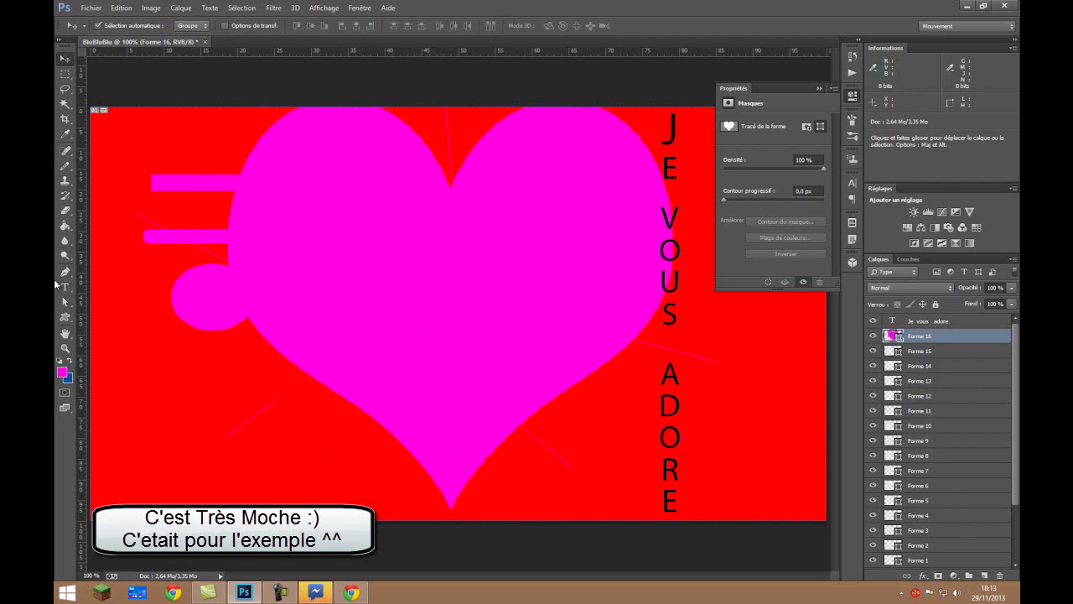
Step: Hide the rulers, show them again and collapse the Properties panel
{"action": "key", "text": "ctrl+r"}
{"action": "left_click", "coordinate": [65, 226]}
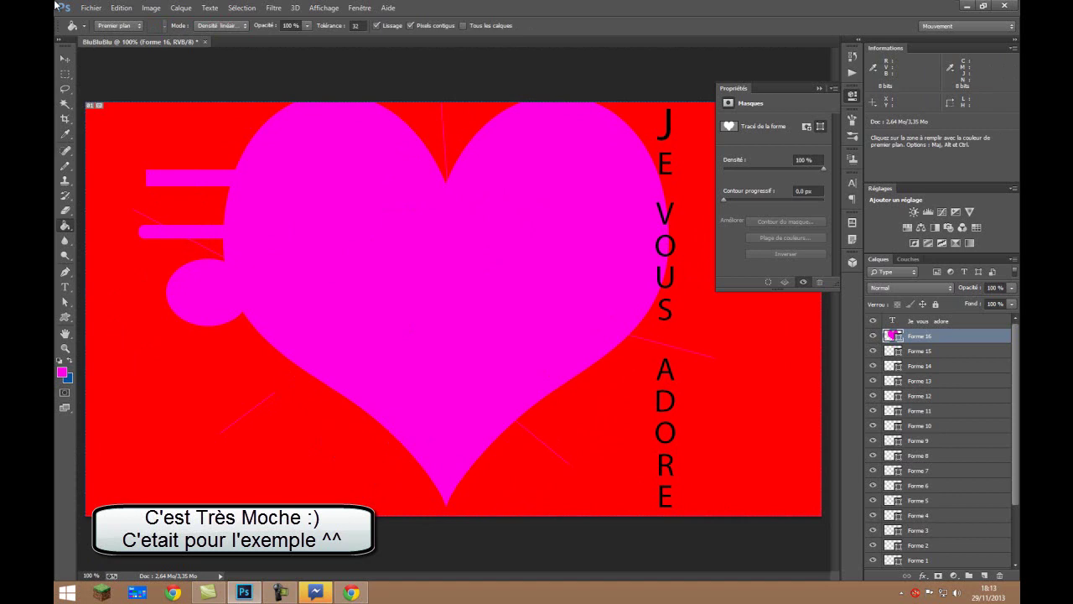
{"action": "key", "text": "ctrl+r"}
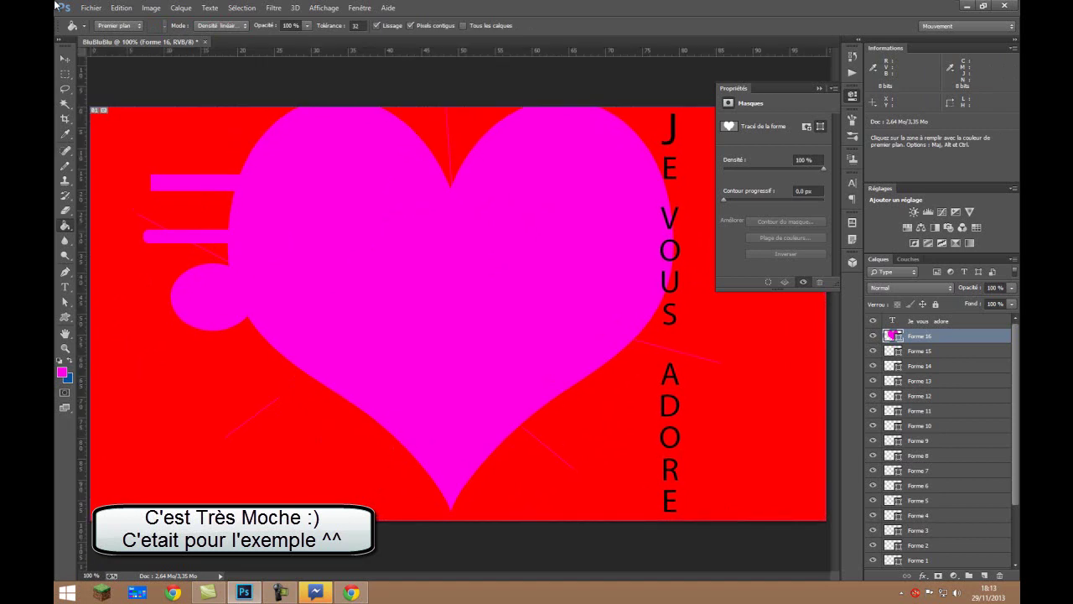
{"action": "left_click", "coordinate": [821, 88]}
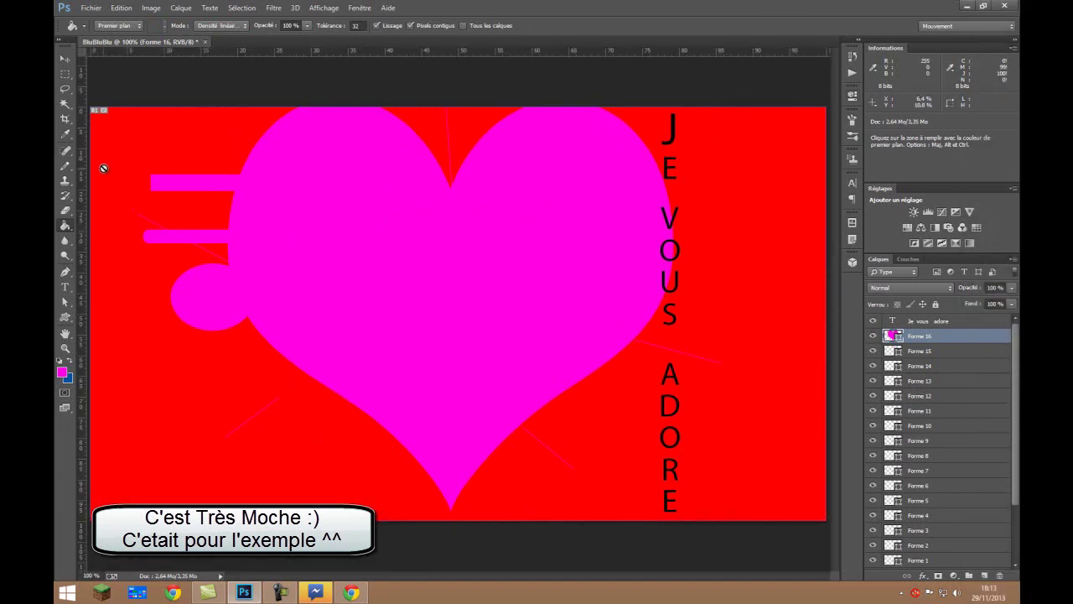
Step: Place a vertical and a horizontal guide through the canvas centre and align the large heart with the vertical one
{"action": "left_click", "coordinate": [64, 60]}
{"action": "left_click_drag", "start_coordinate": [83, 322], "coordinate": [83, 324]}
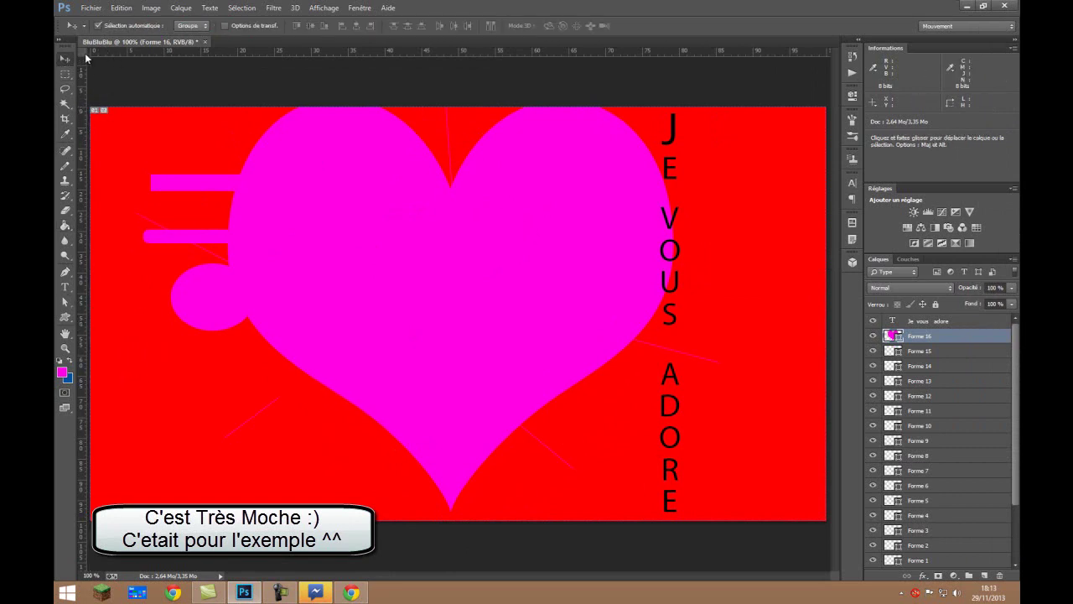
{"action": "left_click_drag", "start_coordinate": [84, 89], "coordinate": [458, 143]}
{"action": "left_click_drag", "start_coordinate": [478, 51], "coordinate": [491, 314]}
{"action": "left_click_drag", "start_coordinate": [517, 247], "coordinate": [441, 305]}
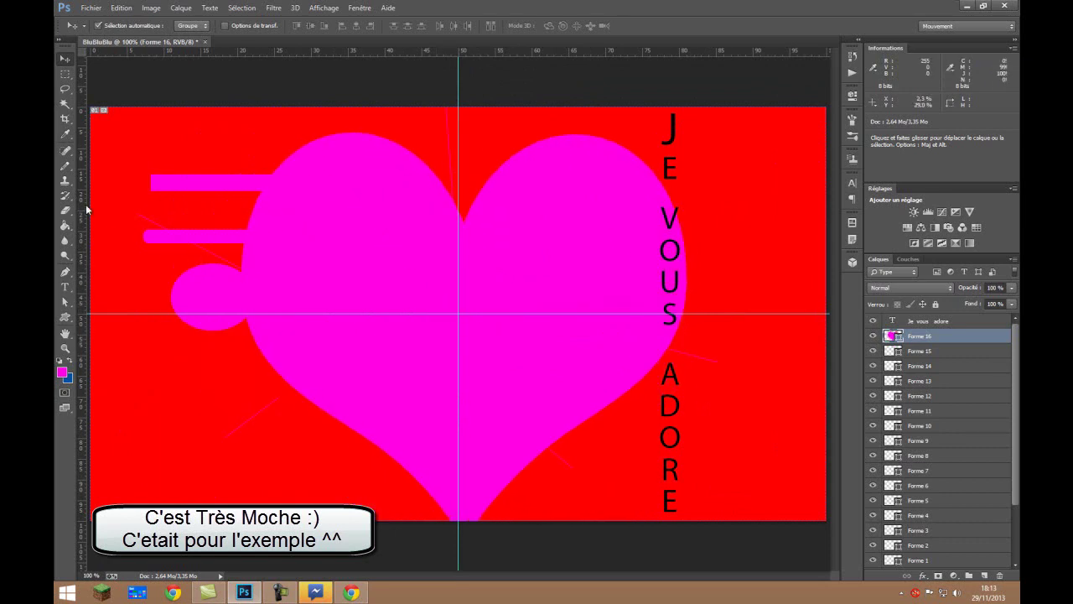
Step: Duplicate the large heart's layer and hide the guides and rulers
{"action": "key", "text": "ctrl+j"}
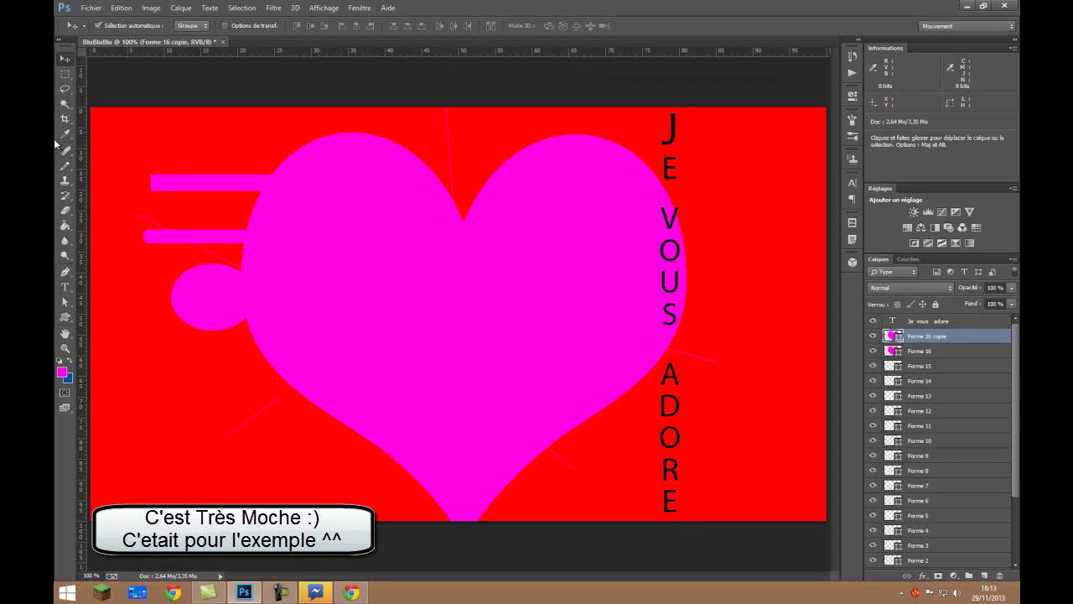
{"action": "key", "text": "ctrl+r"}
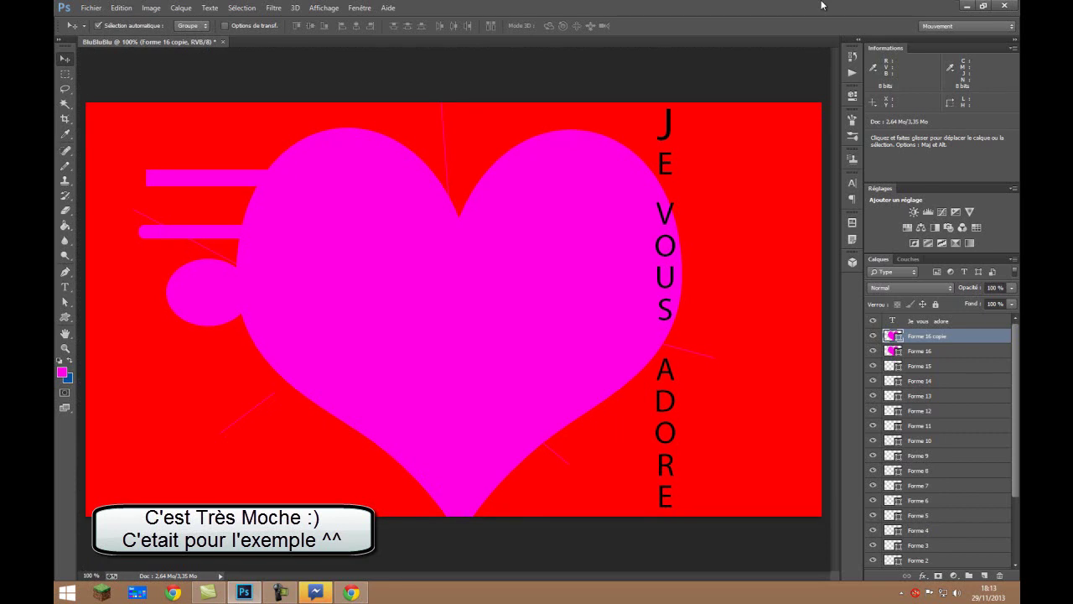
Step: Add black horizontal text on the heart in 60 pt Myriad Pro, beginning with "A la Pro"
{"action": "left_click", "coordinate": [65, 287]}
{"action": "left_click", "coordinate": [362, 299]}
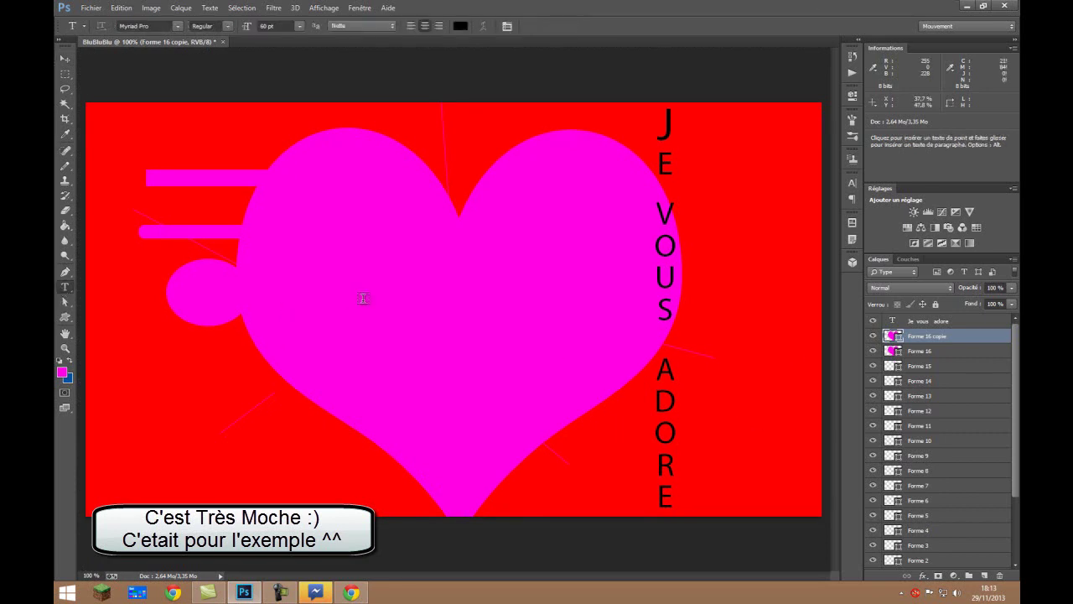
{"action": "type", "text": "A LA"}
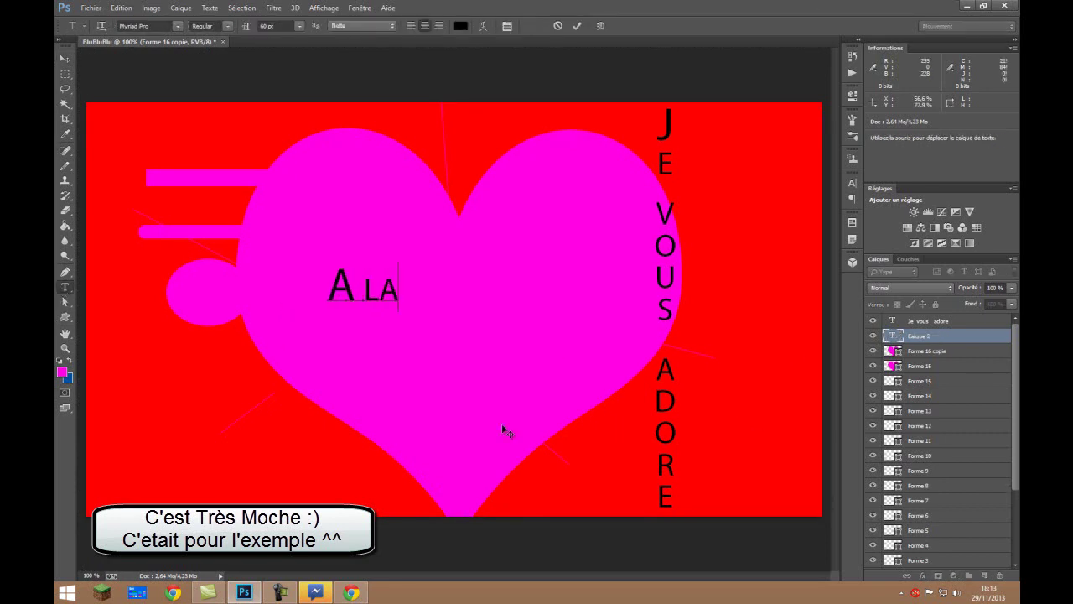
{"action": "type", "text": " Prochaî"}
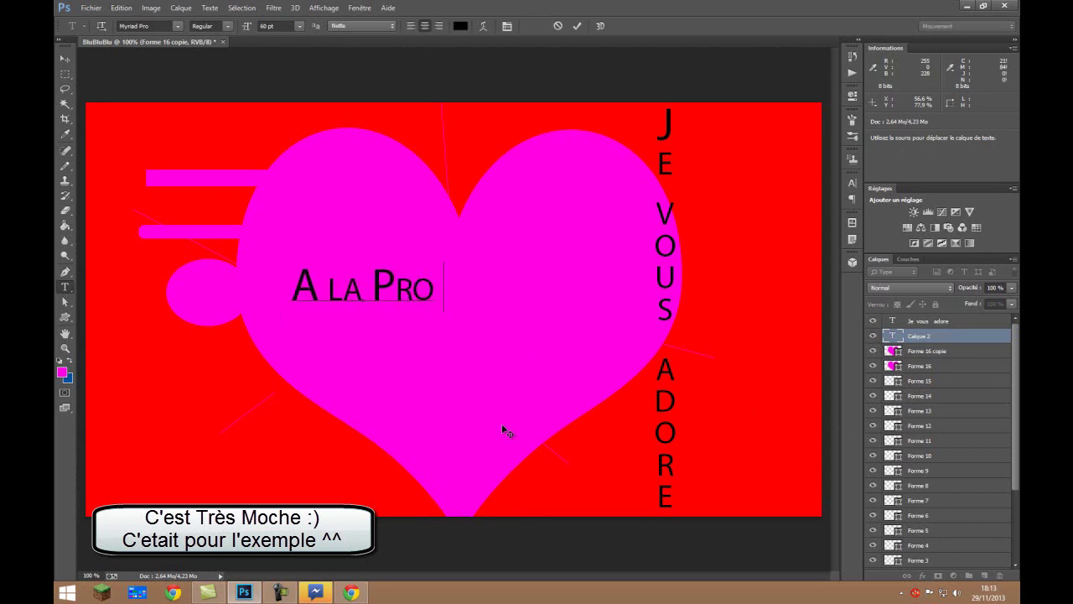